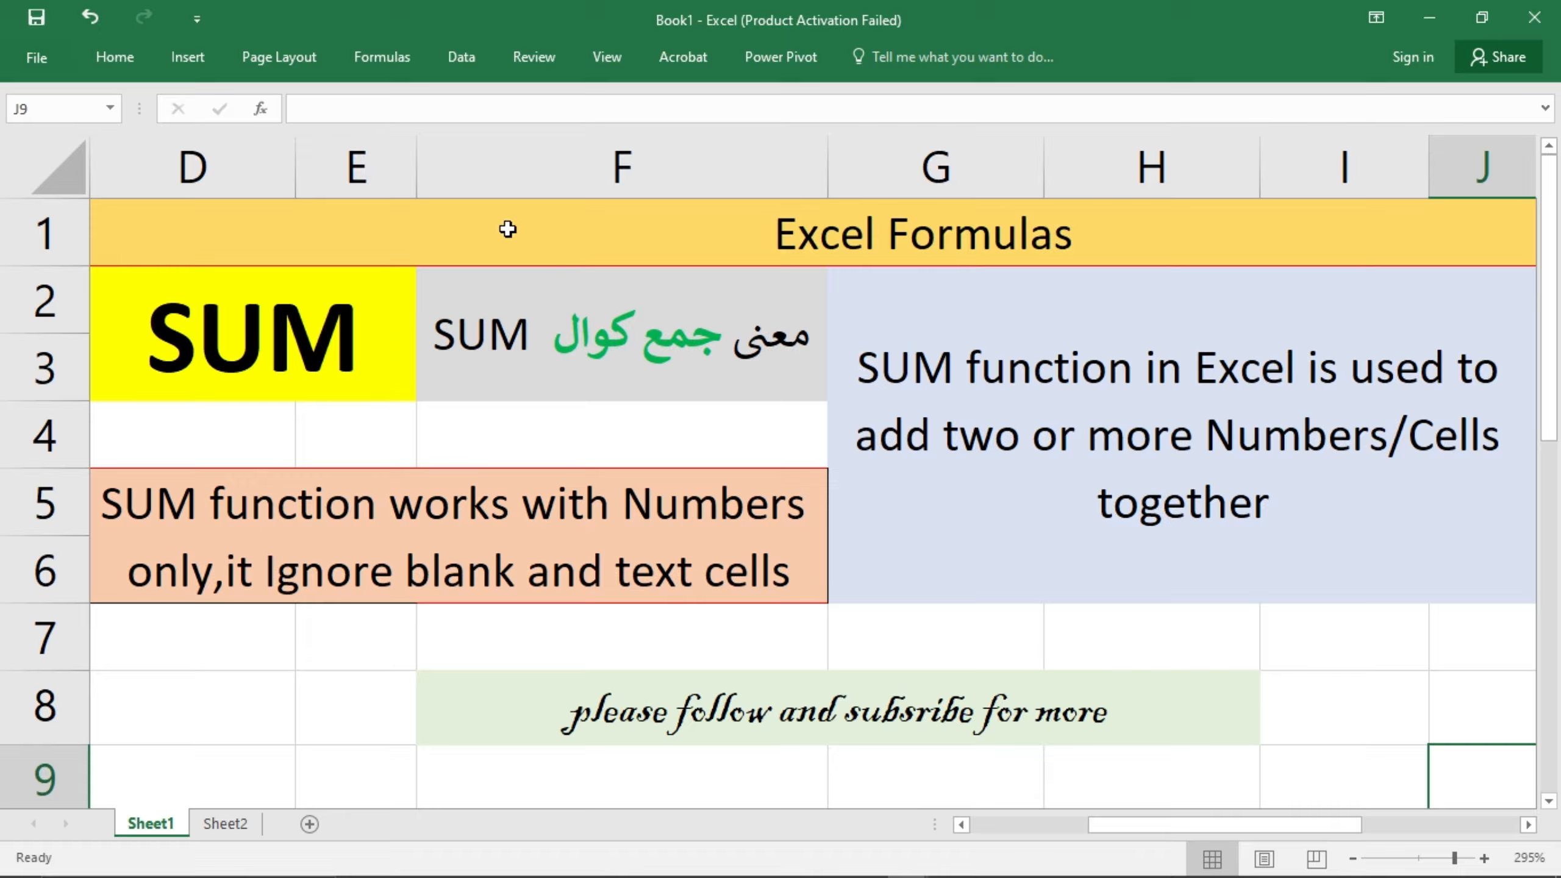
Step: Examine the notes on the SUM function's name, meaning, purpose and its handling of blank and text cells
{"action": "left_click", "coordinate": [375, 306]}
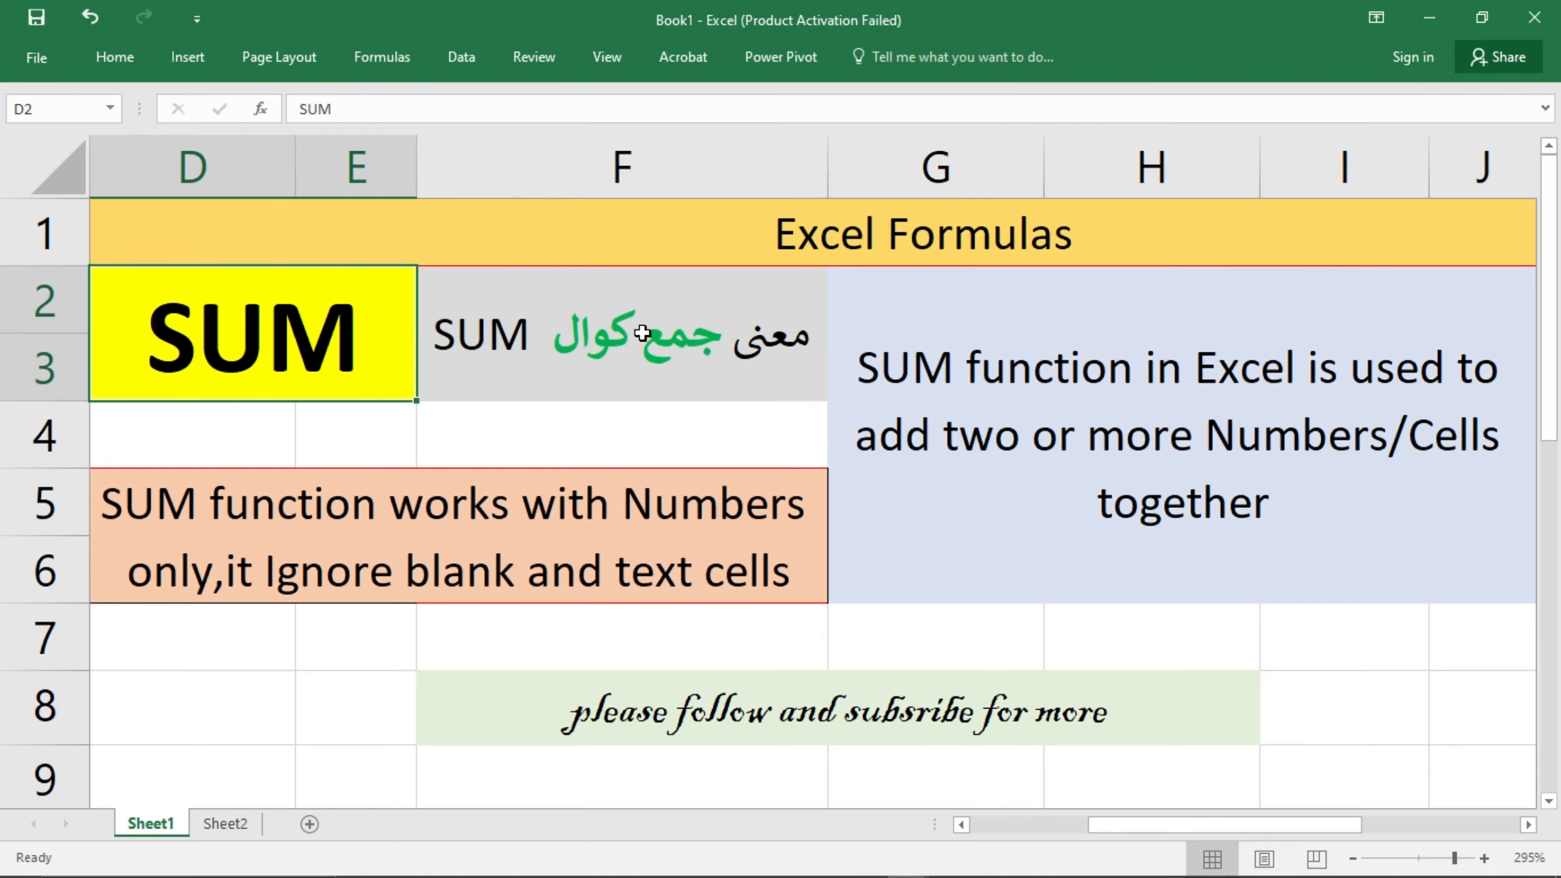
{"action": "left_click", "coordinate": [680, 355]}
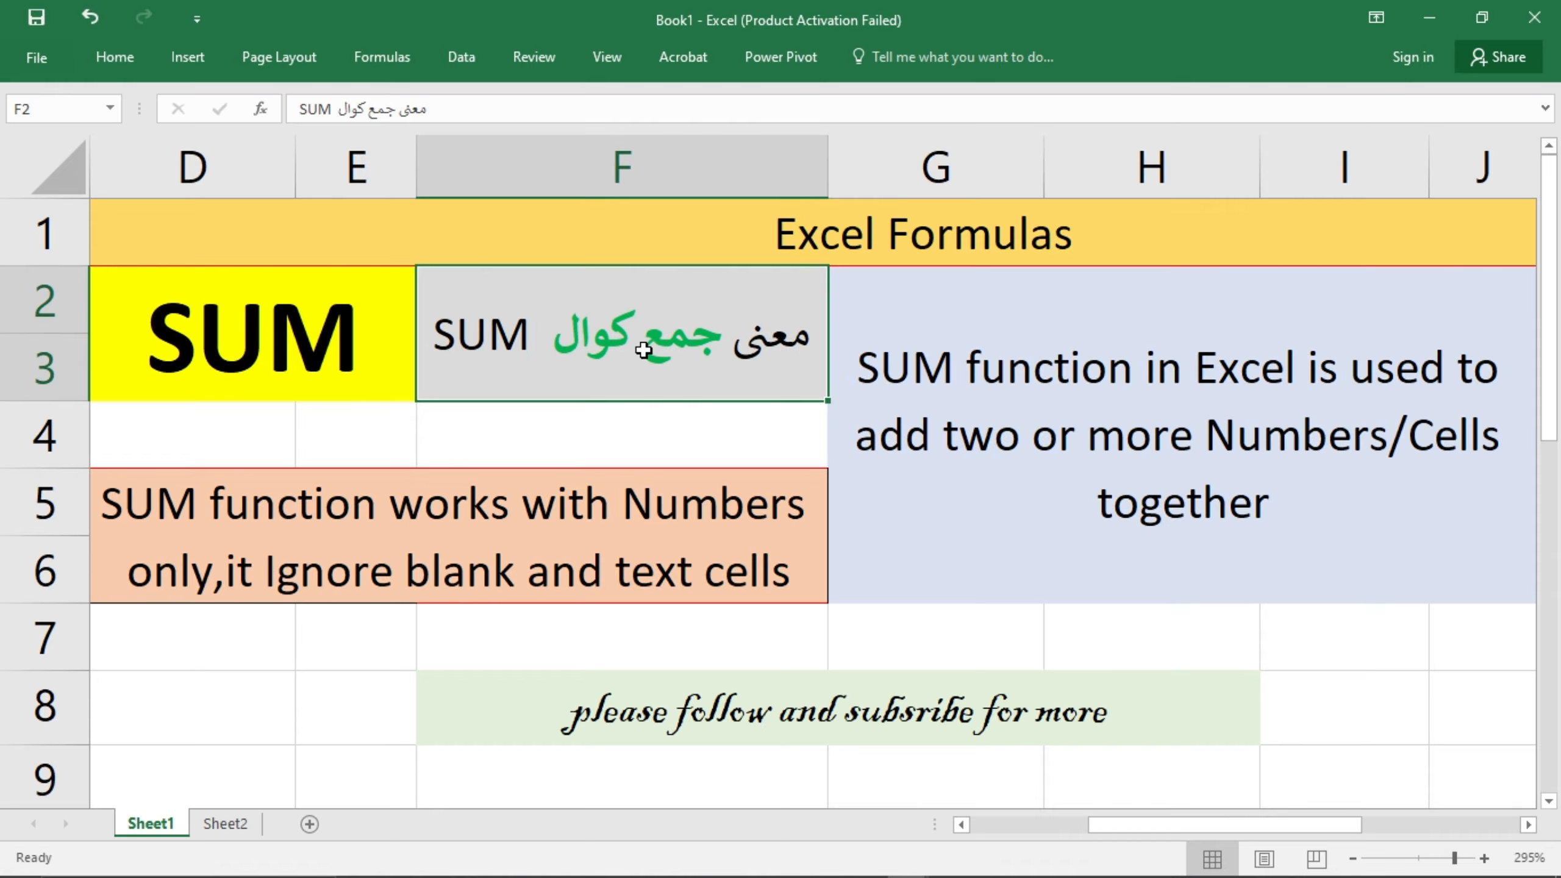
{"action": "left_click", "coordinate": [944, 356]}
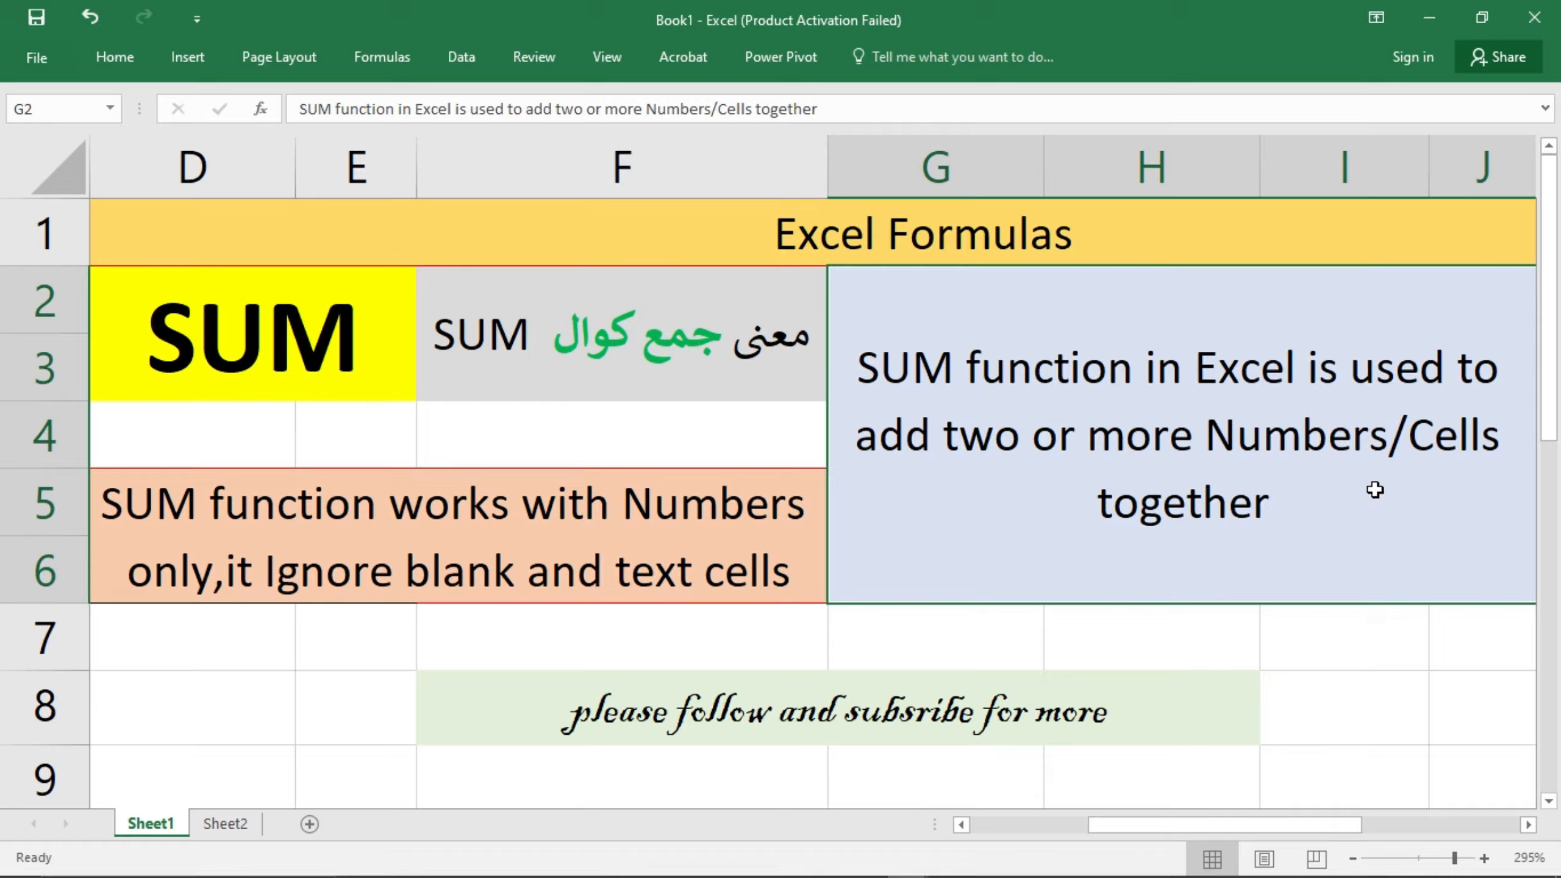
{"action": "left_click", "coordinate": [756, 451]}
{"action": "left_click", "coordinate": [370, 440]}
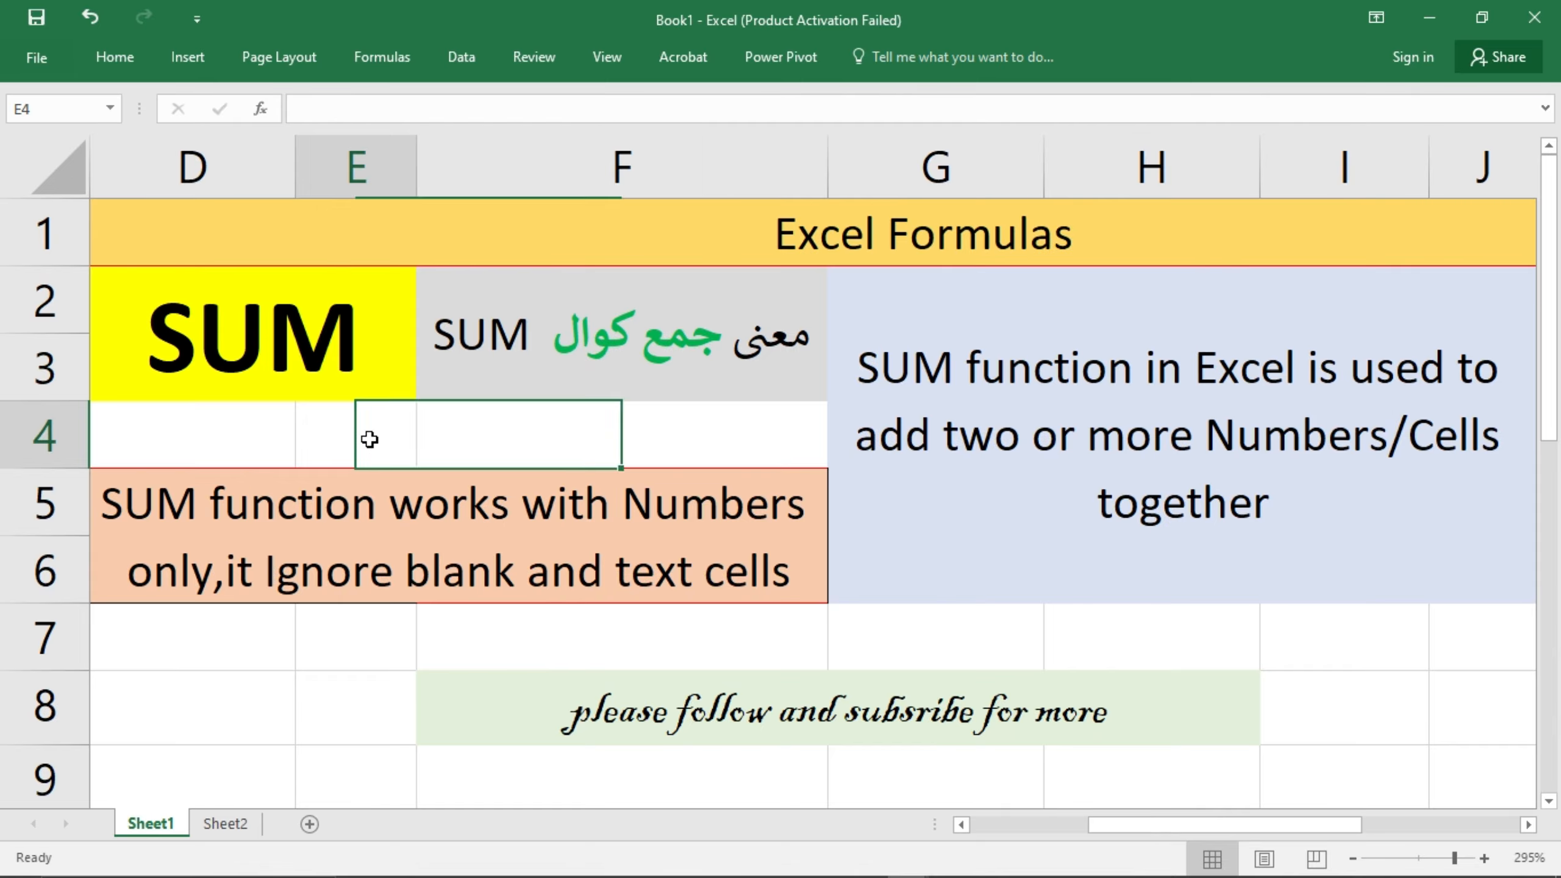
{"action": "left_click", "coordinate": [263, 443]}
{"action": "left_click", "coordinate": [304, 441]}
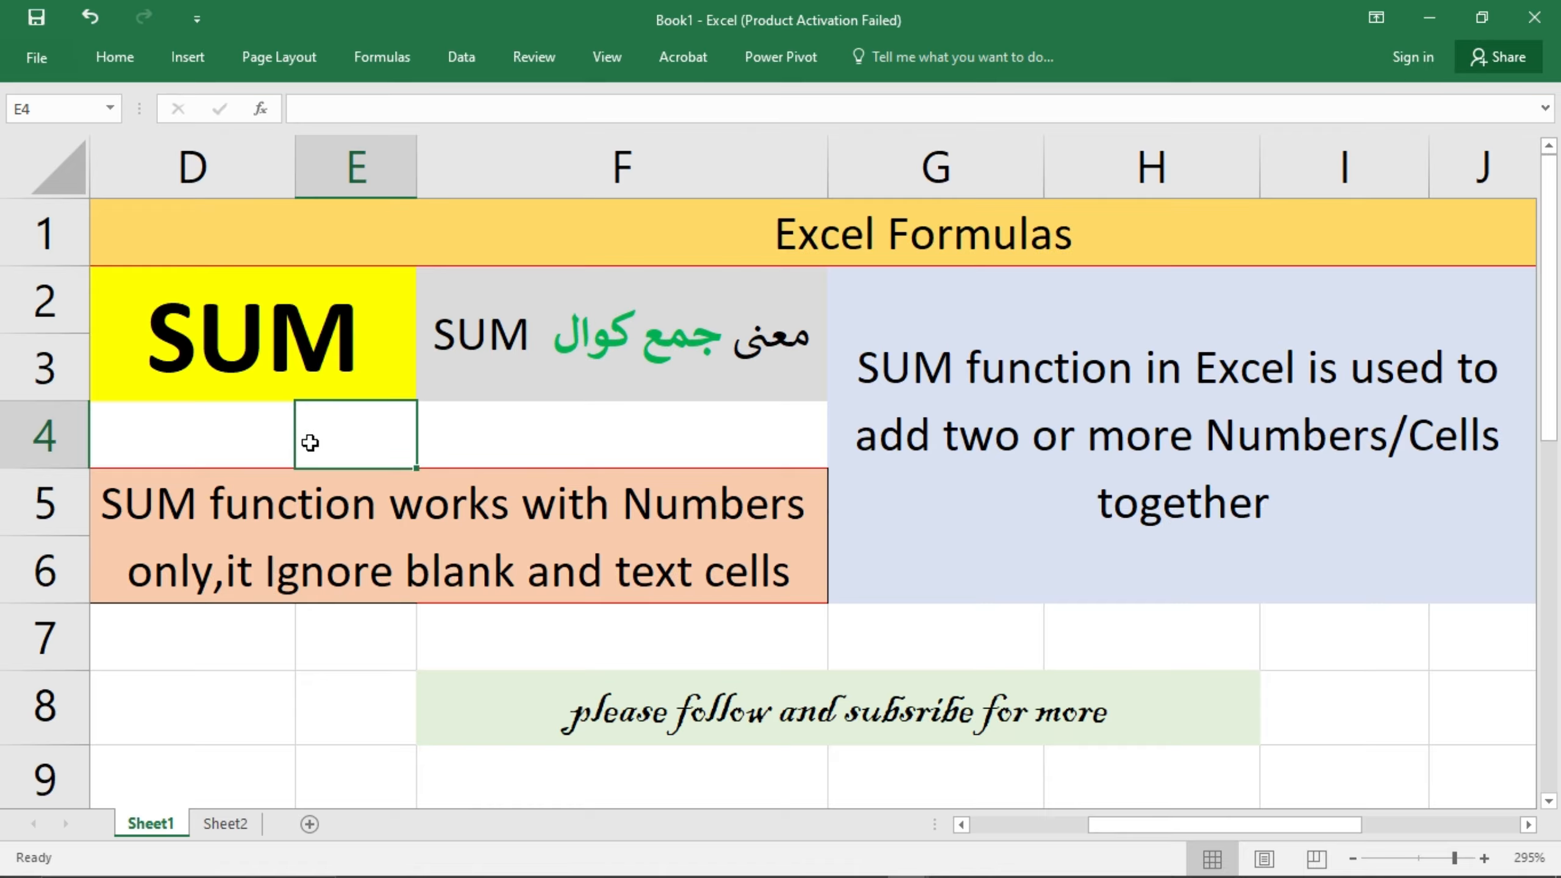
{"action": "left_click", "coordinate": [461, 437]}
{"action": "left_click", "coordinate": [394, 439]}
{"action": "left_click", "coordinate": [401, 510]}
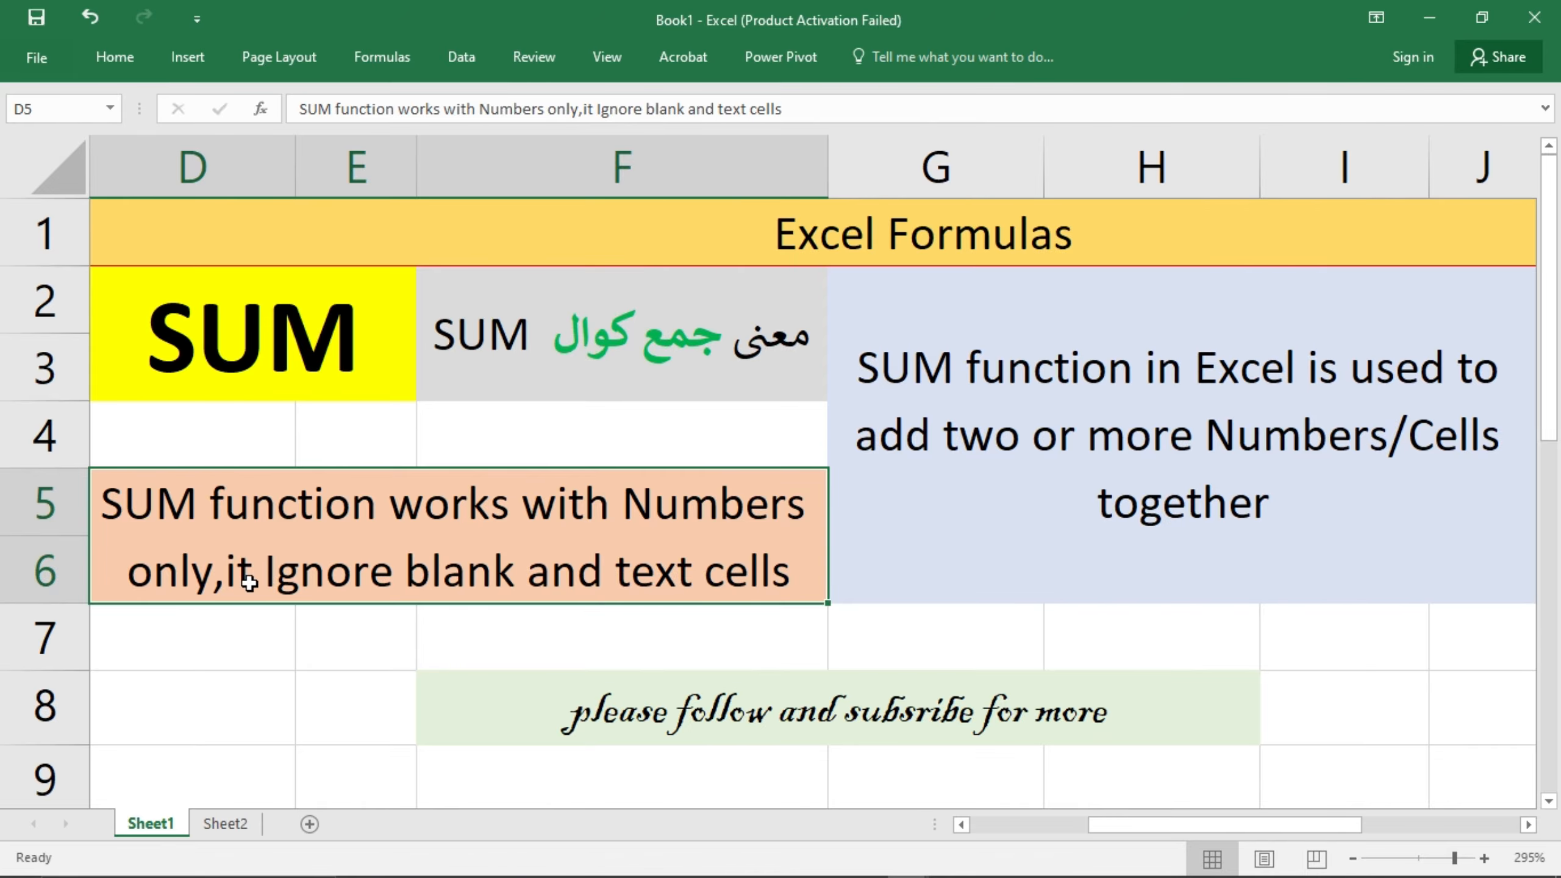
Step: Switch to the workbook lec material 02.xlsx and review the first student's marks from English to ICT in C6:H6
{"action": "key", "text": "alt+Tab"}
{"action": "key", "text": "alt+Tab"}
{"action": "key", "text": "alt+Tab"}
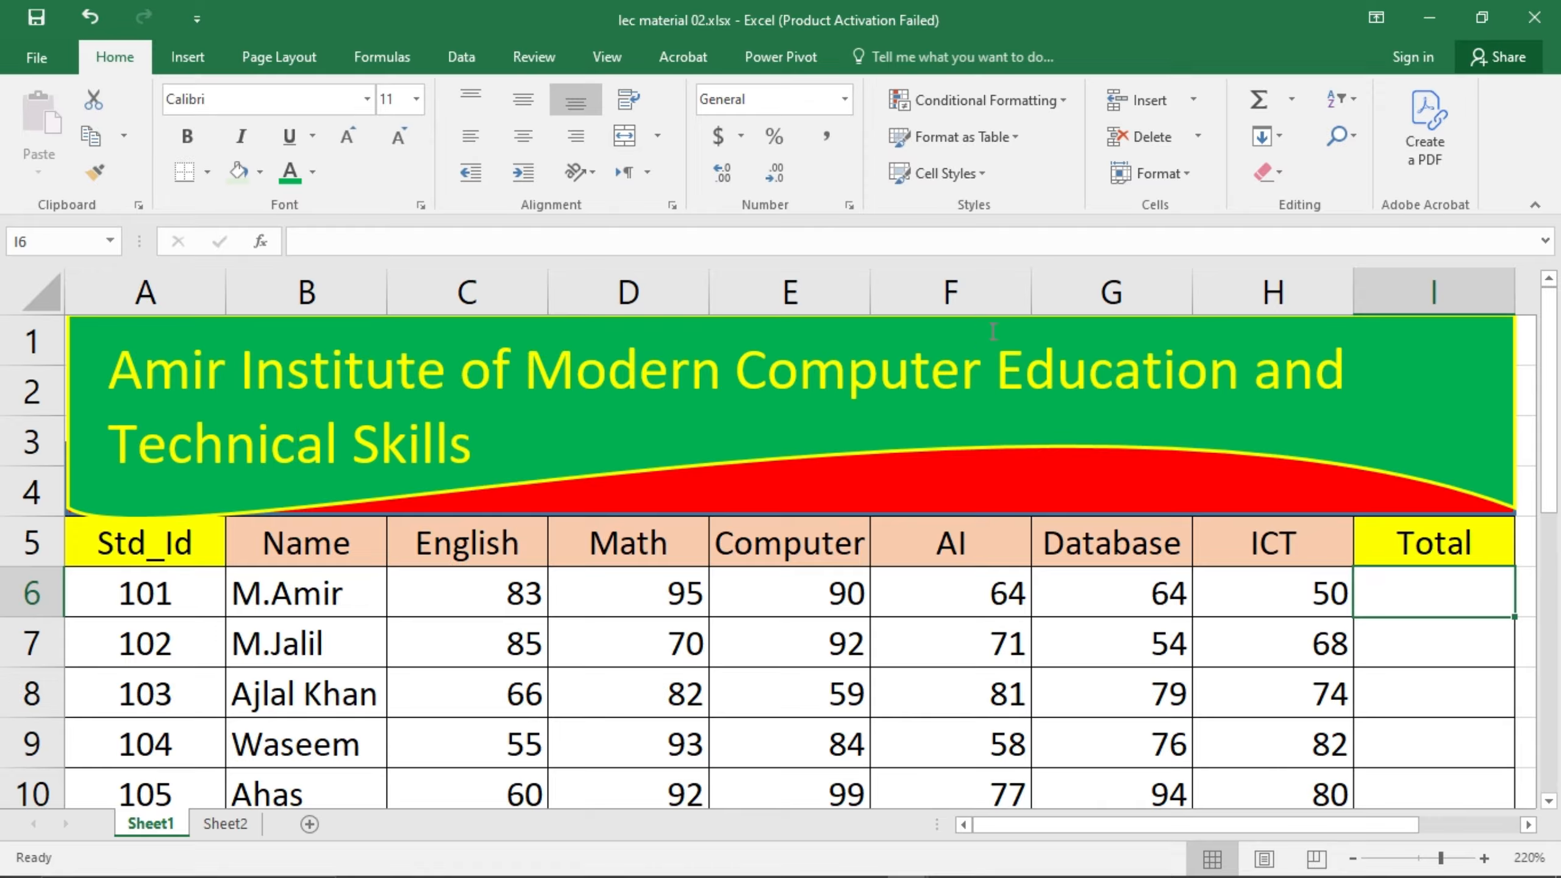
{"action": "right_click", "coordinate": [1549, 472]}
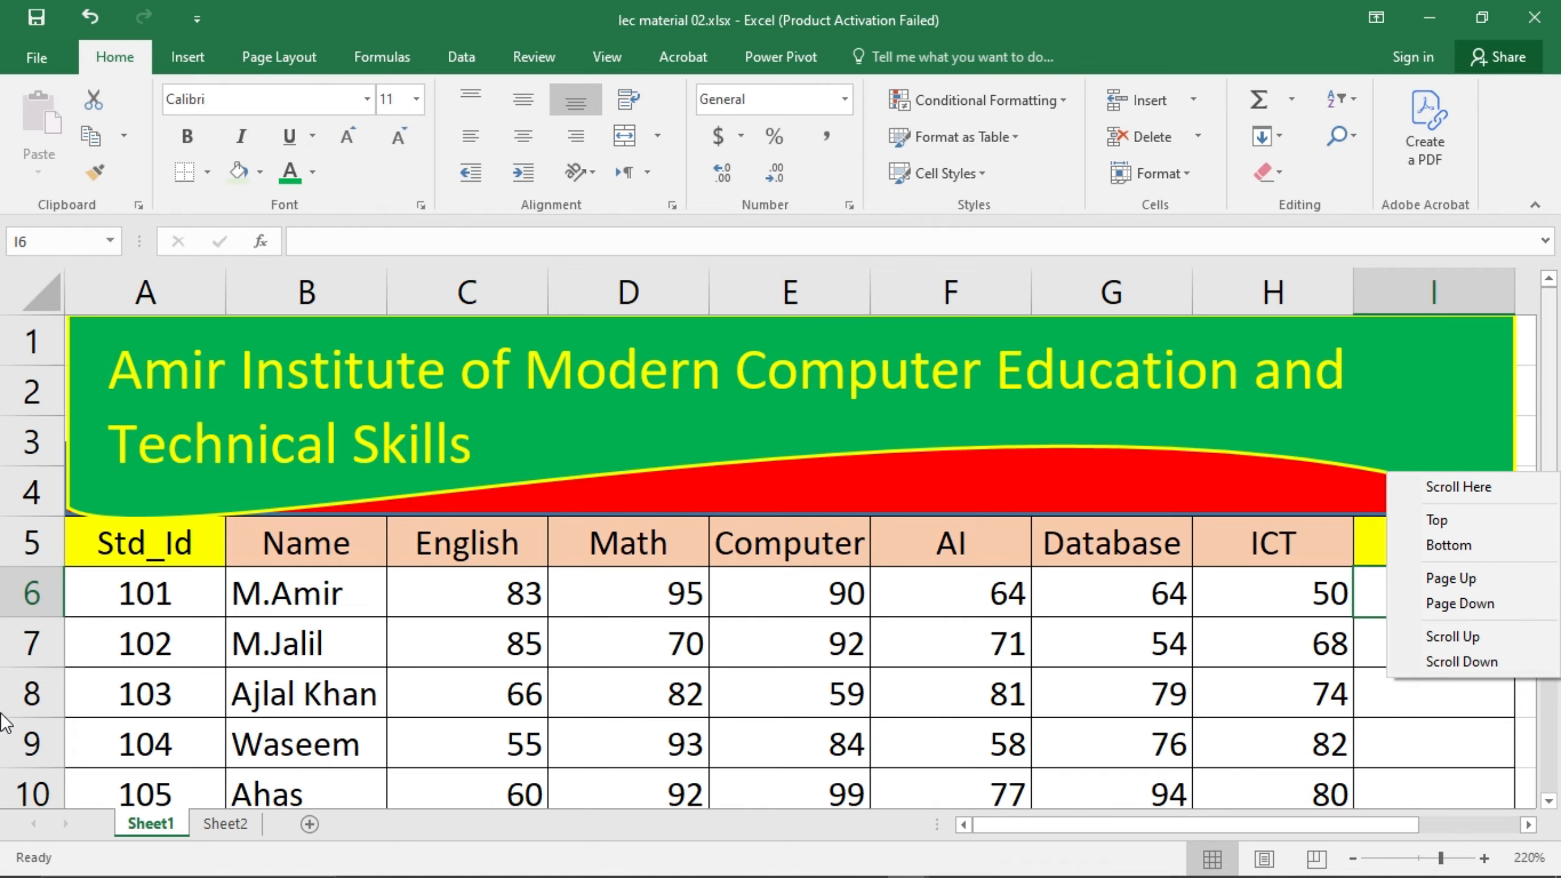
{"action": "left_click", "coordinate": [282, 830]}
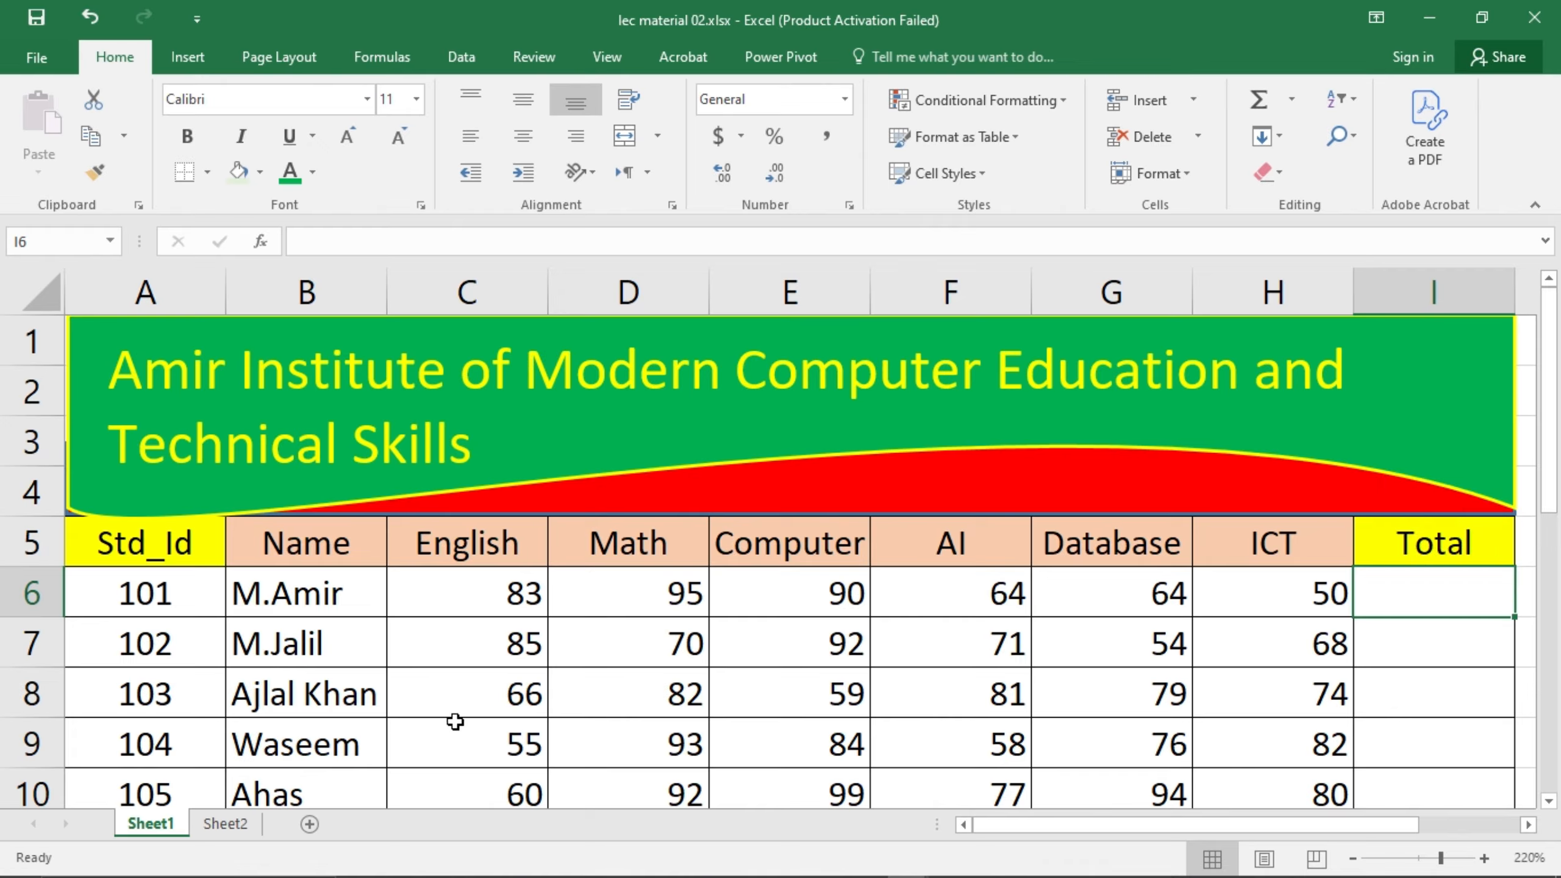
{"action": "left_click_drag", "start_coordinate": [1552, 450], "coordinate": [1523, 492]}
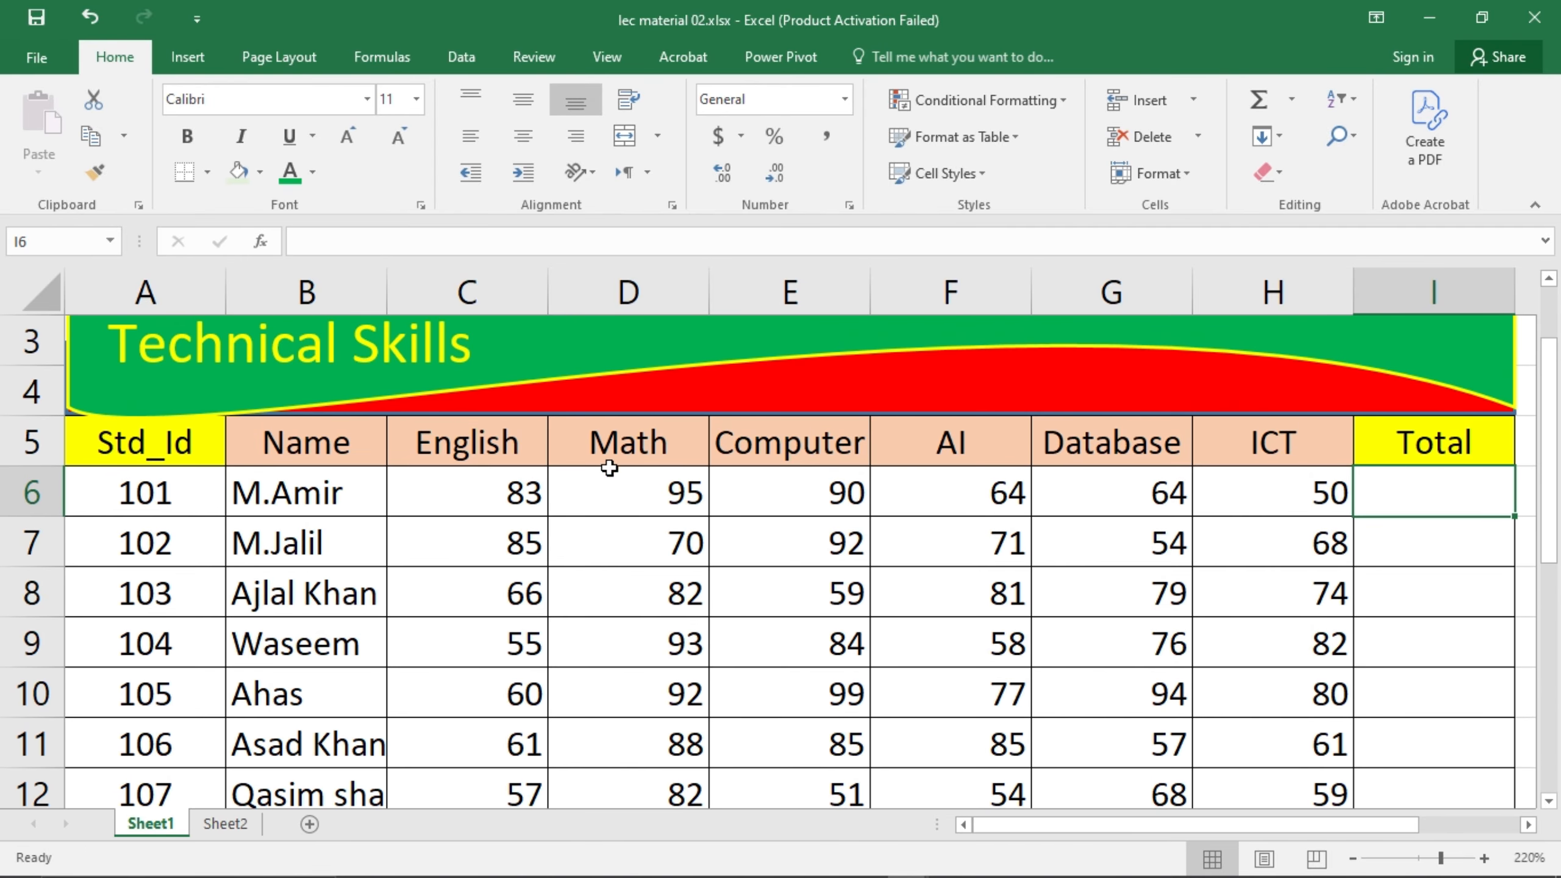
{"action": "left_click_drag", "start_coordinate": [444, 501], "coordinate": [1237, 478]}
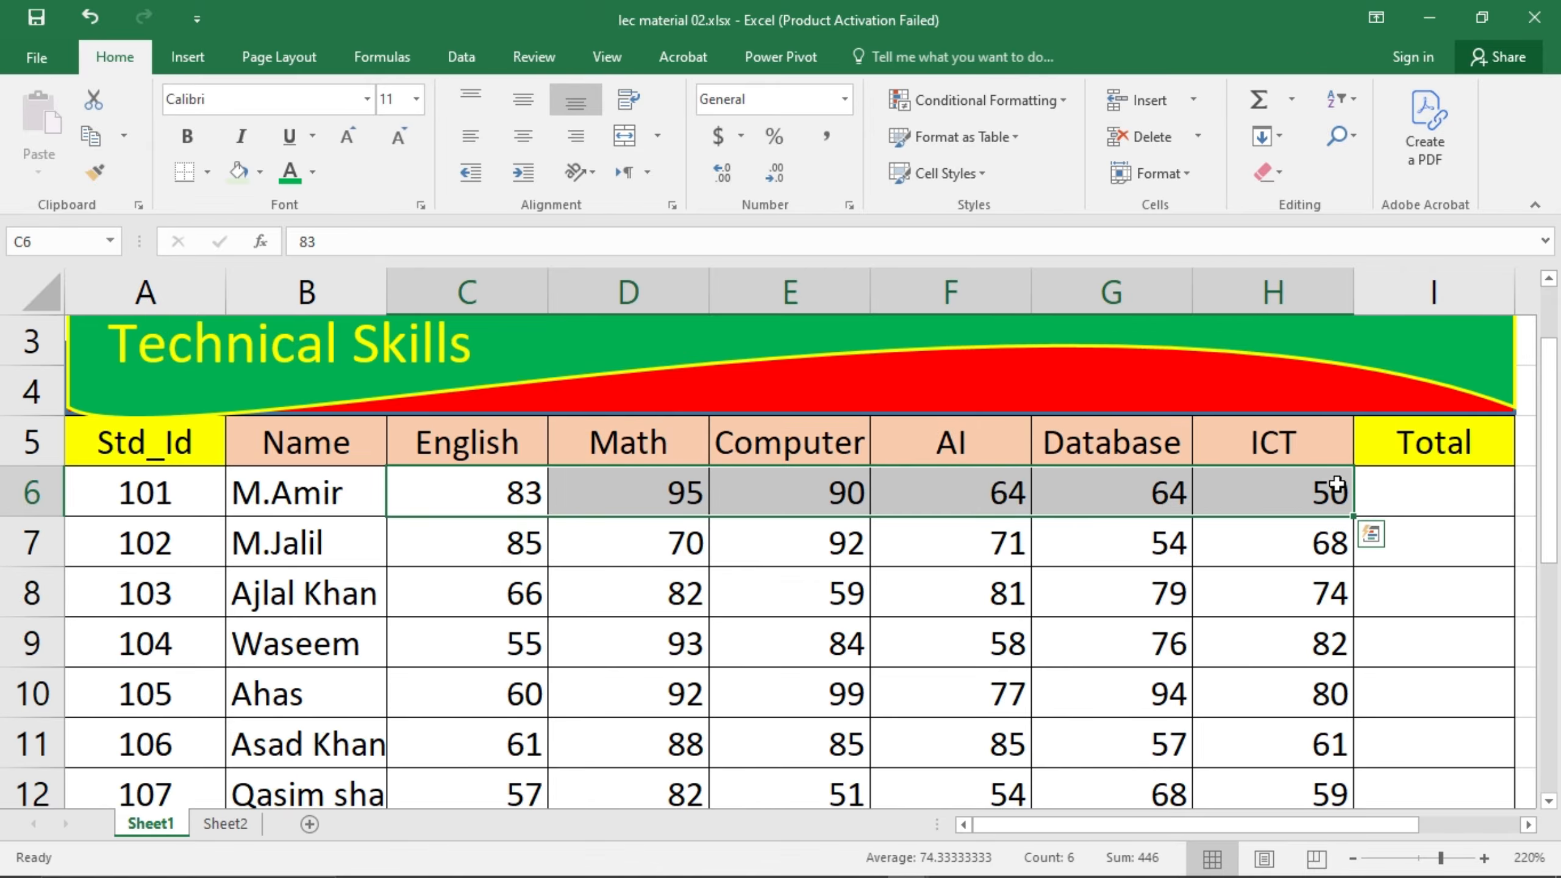
{"action": "left_click", "coordinate": [1412, 500]}
{"action": "left_click_drag", "start_coordinate": [1277, 504], "coordinate": [444, 490]}
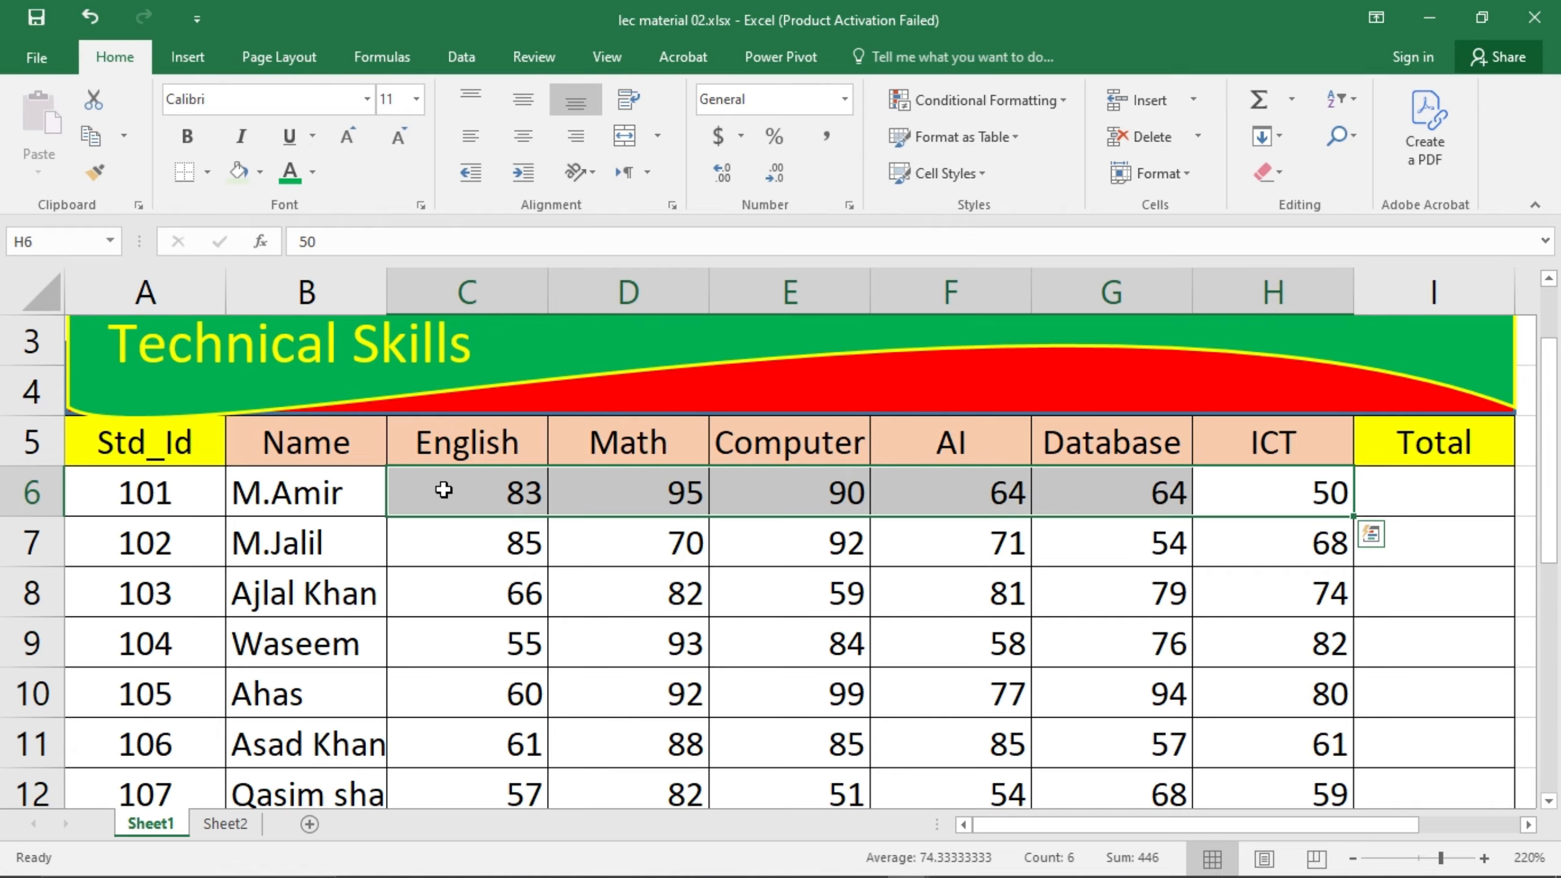
{"action": "left_click", "coordinate": [354, 504]}
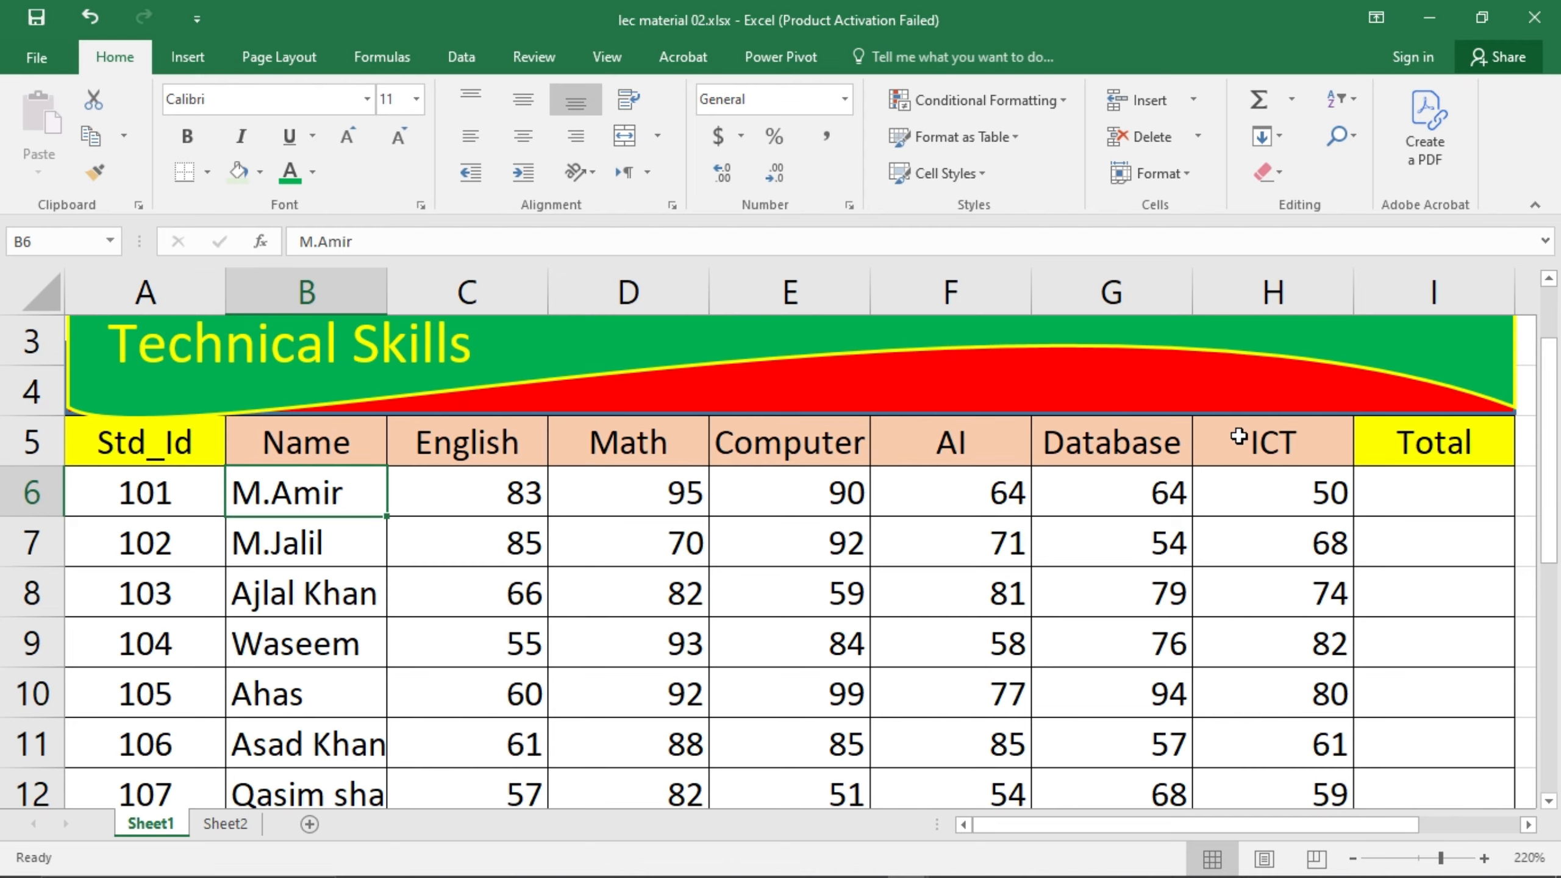
Step: Try AutoSum's Sum function over C6:H6 in the Total cell I6 and erase the formula
{"action": "left_click", "coordinate": [1472, 501]}
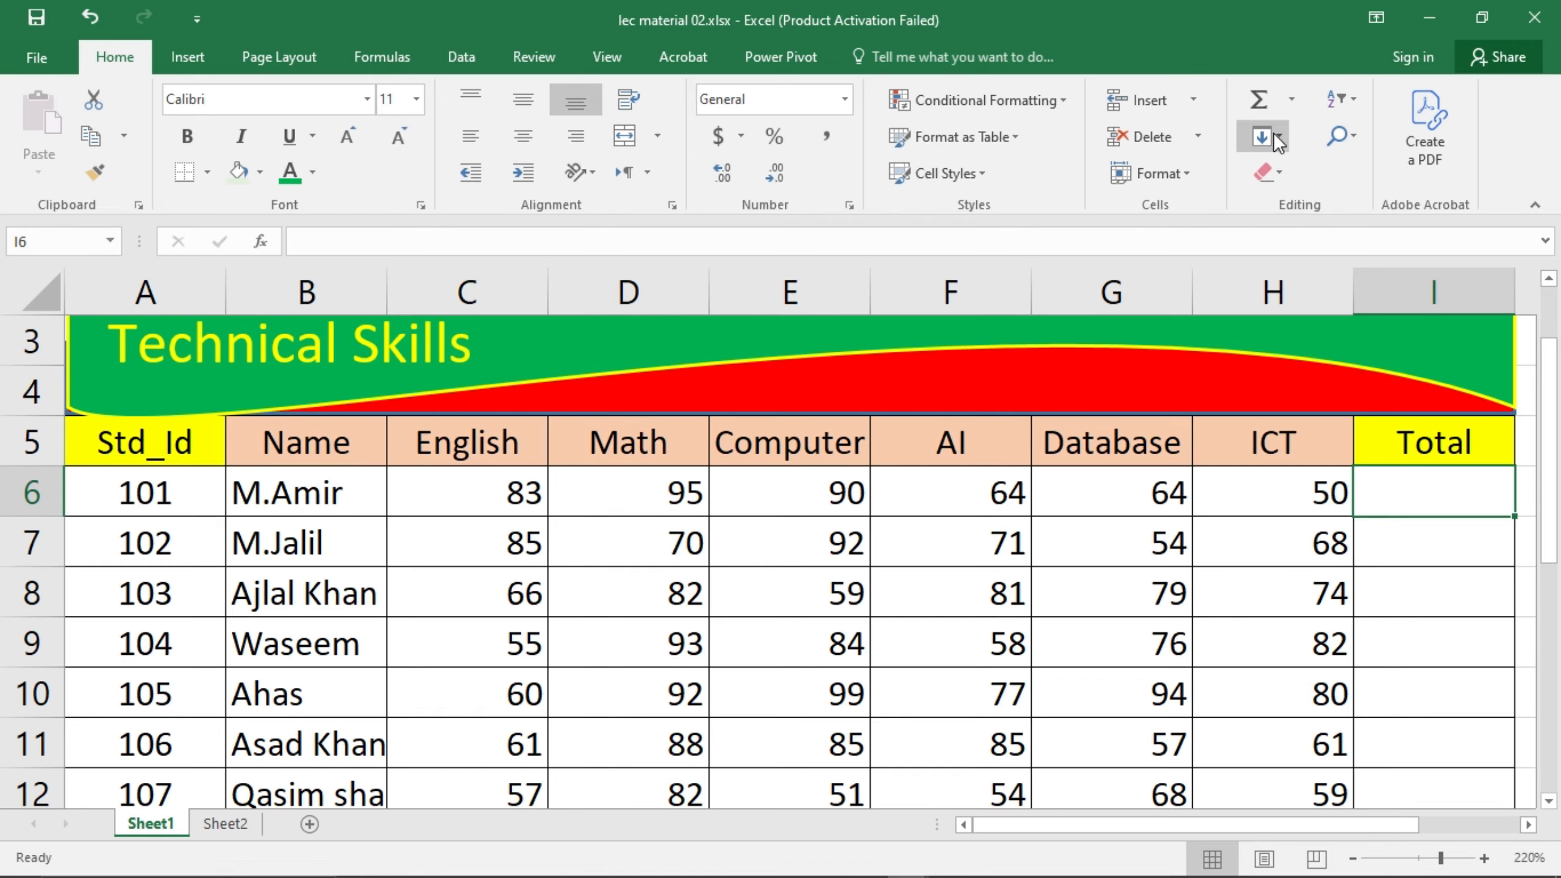
{"action": "left_click", "coordinate": [1293, 100]}
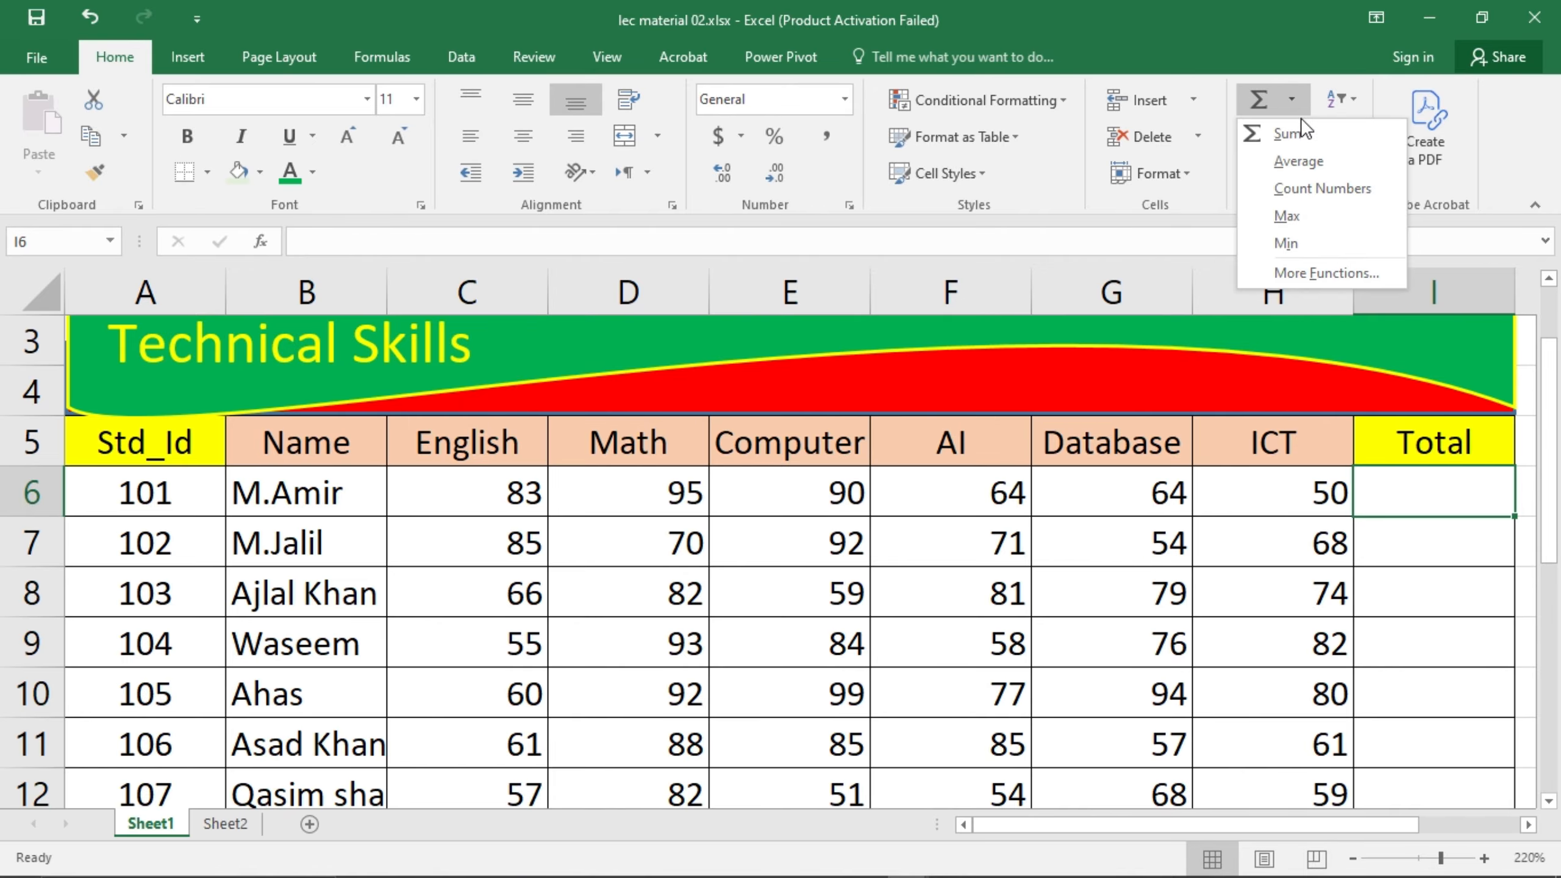
{"action": "left_click", "coordinate": [1292, 134]}
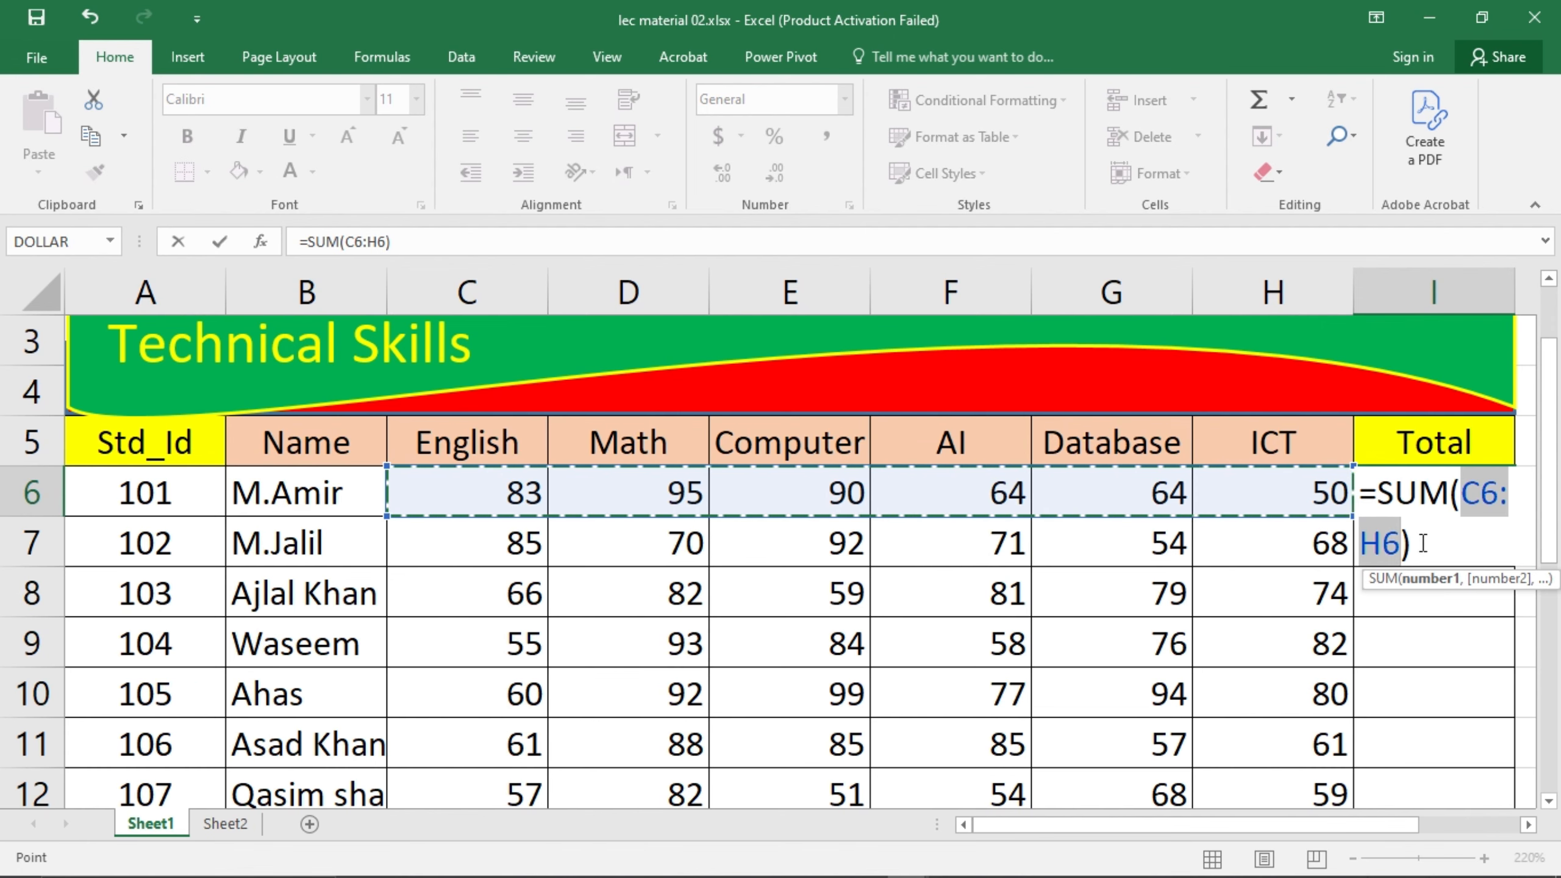
{"action": "left_click_drag", "start_coordinate": [1415, 544], "coordinate": [1361, 496]}
{"action": "key", "text": "BackSpace"}
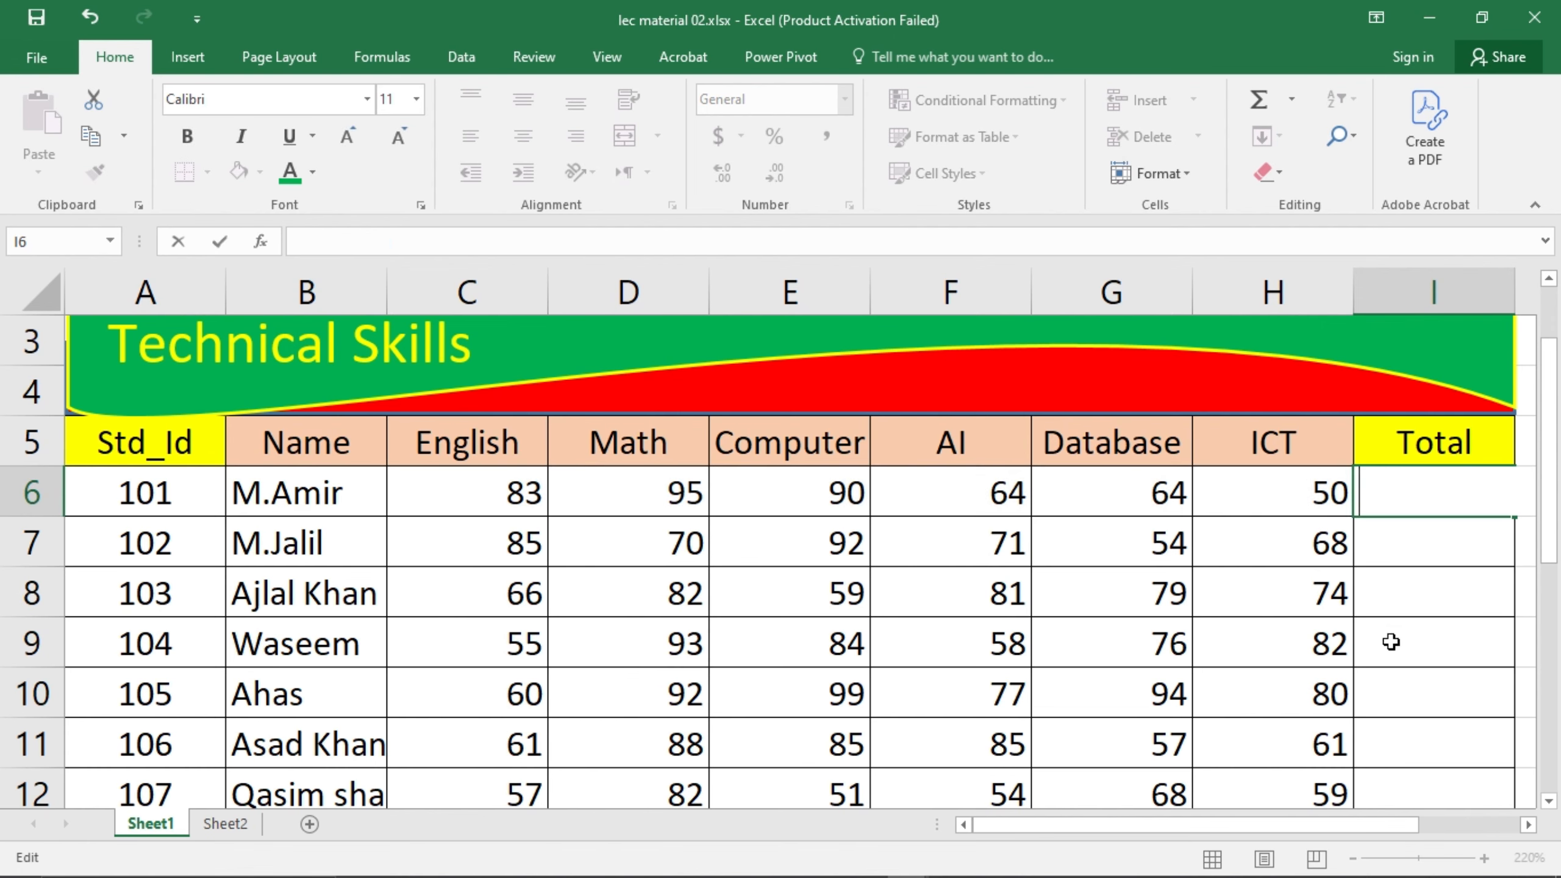
{"action": "left_click", "coordinate": [1420, 637]}
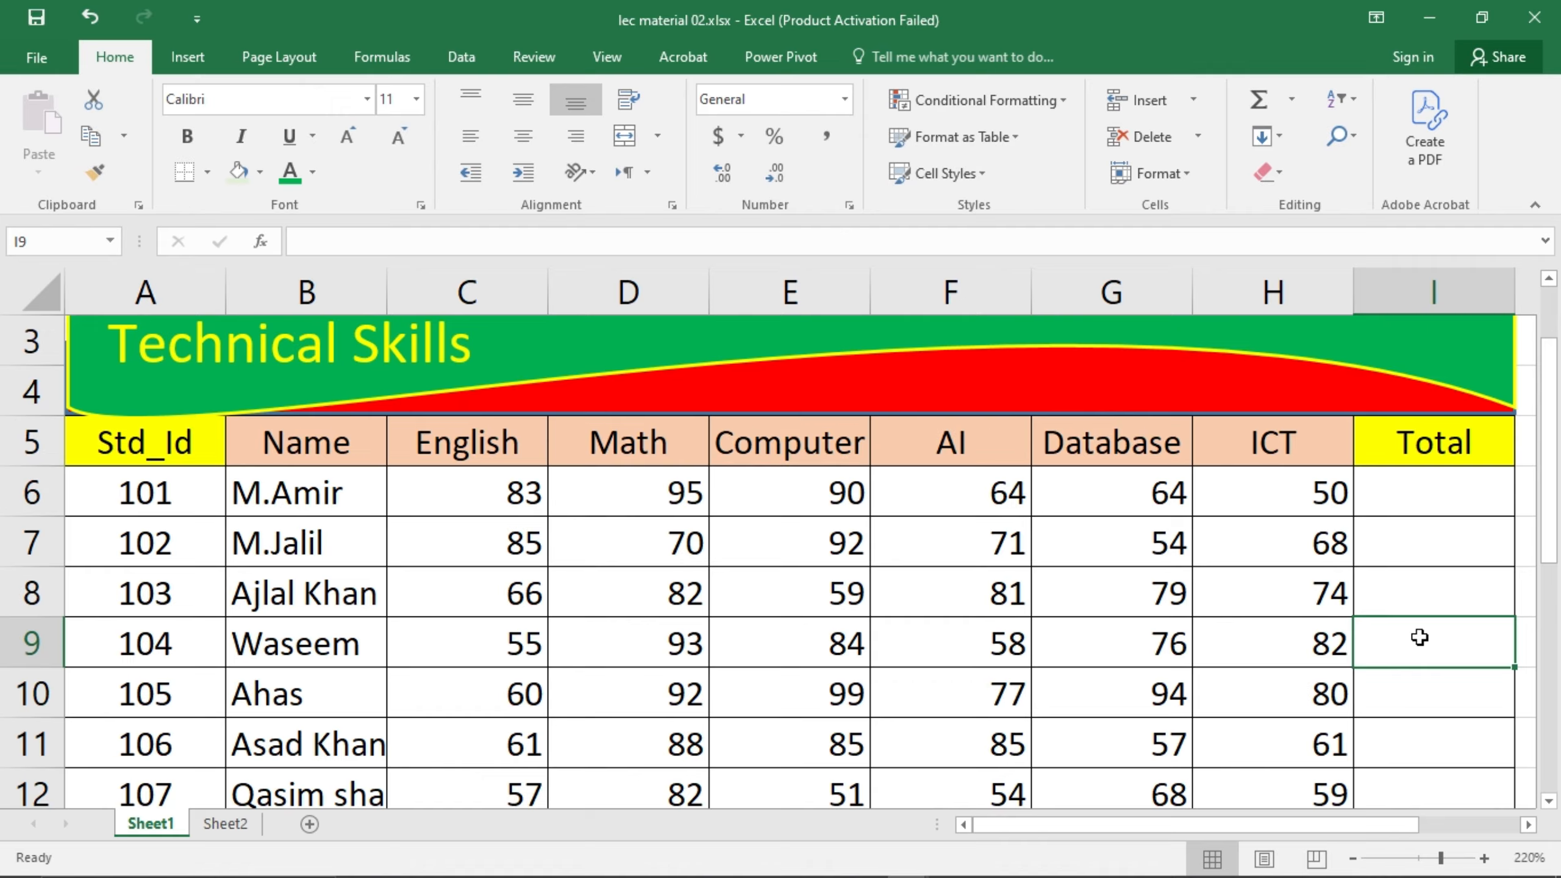
Step: Enter the formula =SUM(C6:H6) in cell I6 to total the first student's marks
{"action": "left_click", "coordinate": [1424, 486]}
{"action": "type", "text": "="}
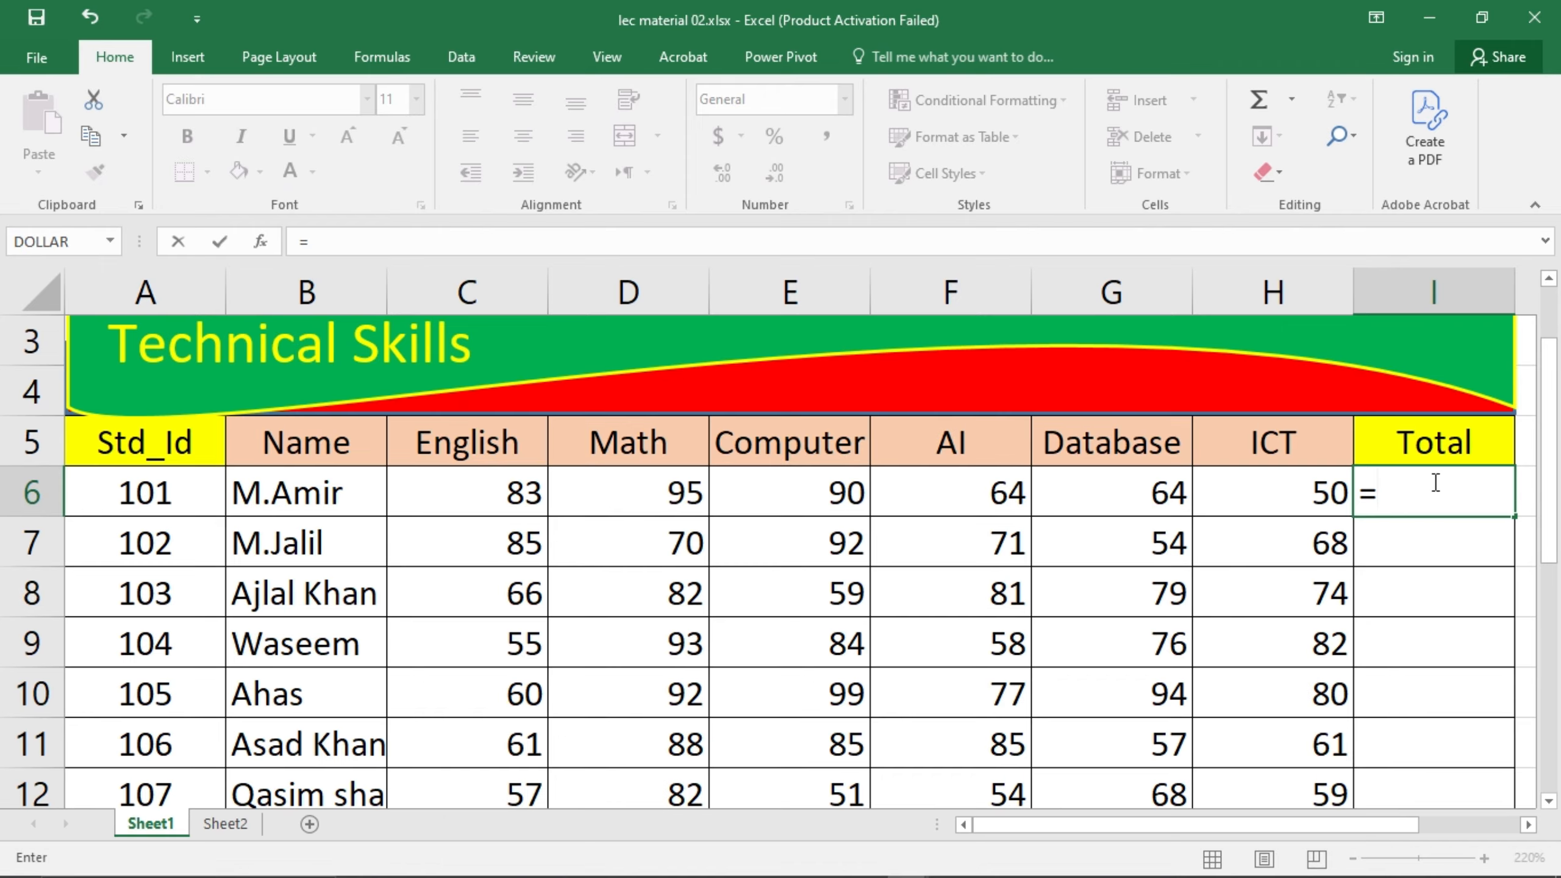
{"action": "type", "text": "sum"}
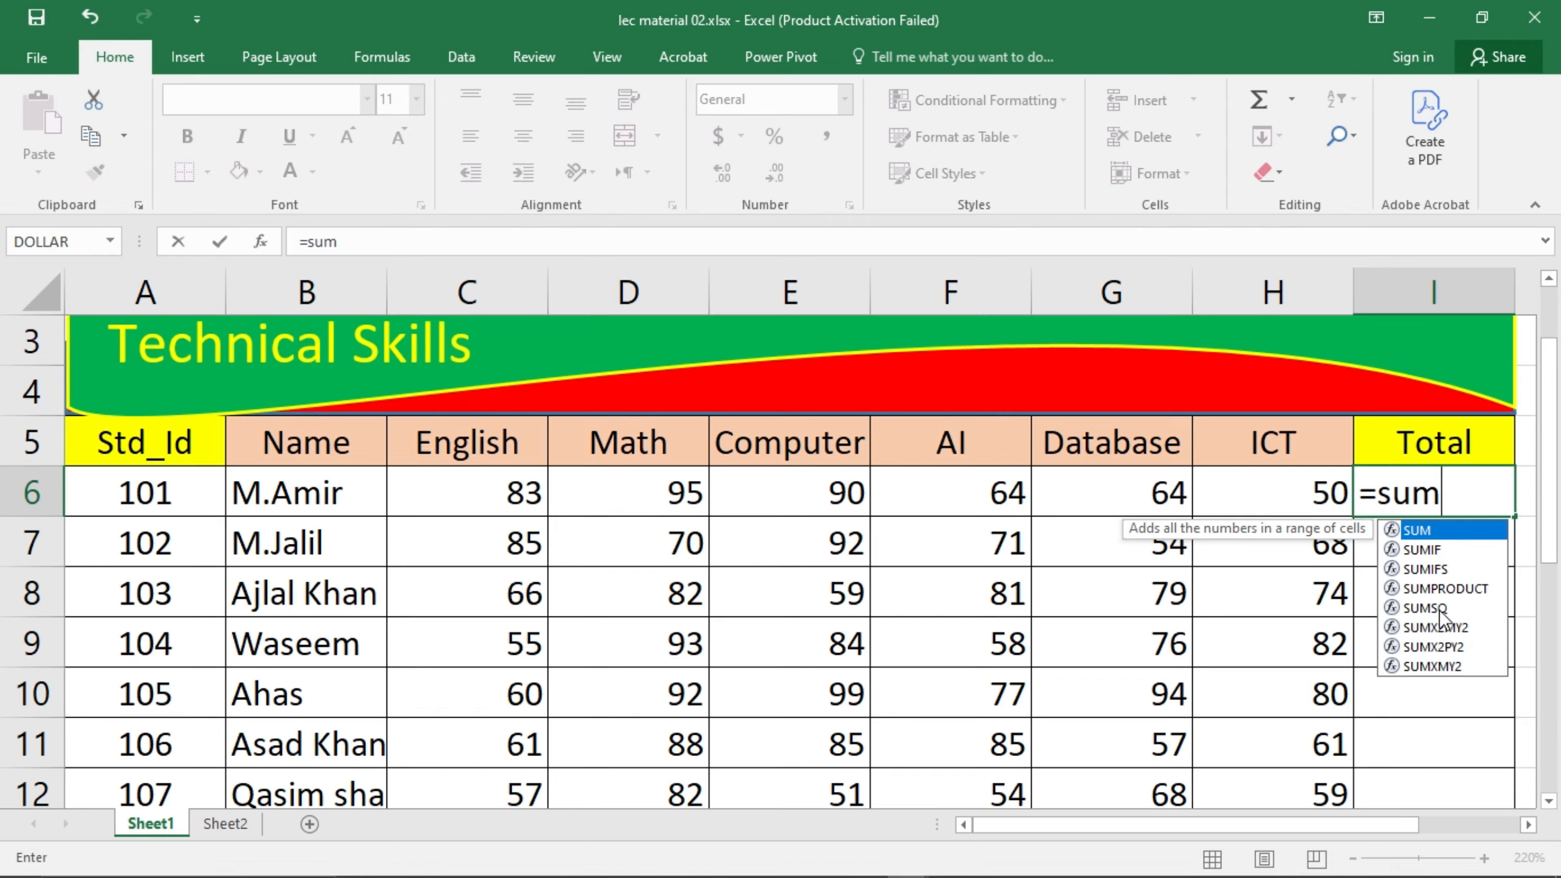
{"action": "double_click", "coordinate": [1427, 532]}
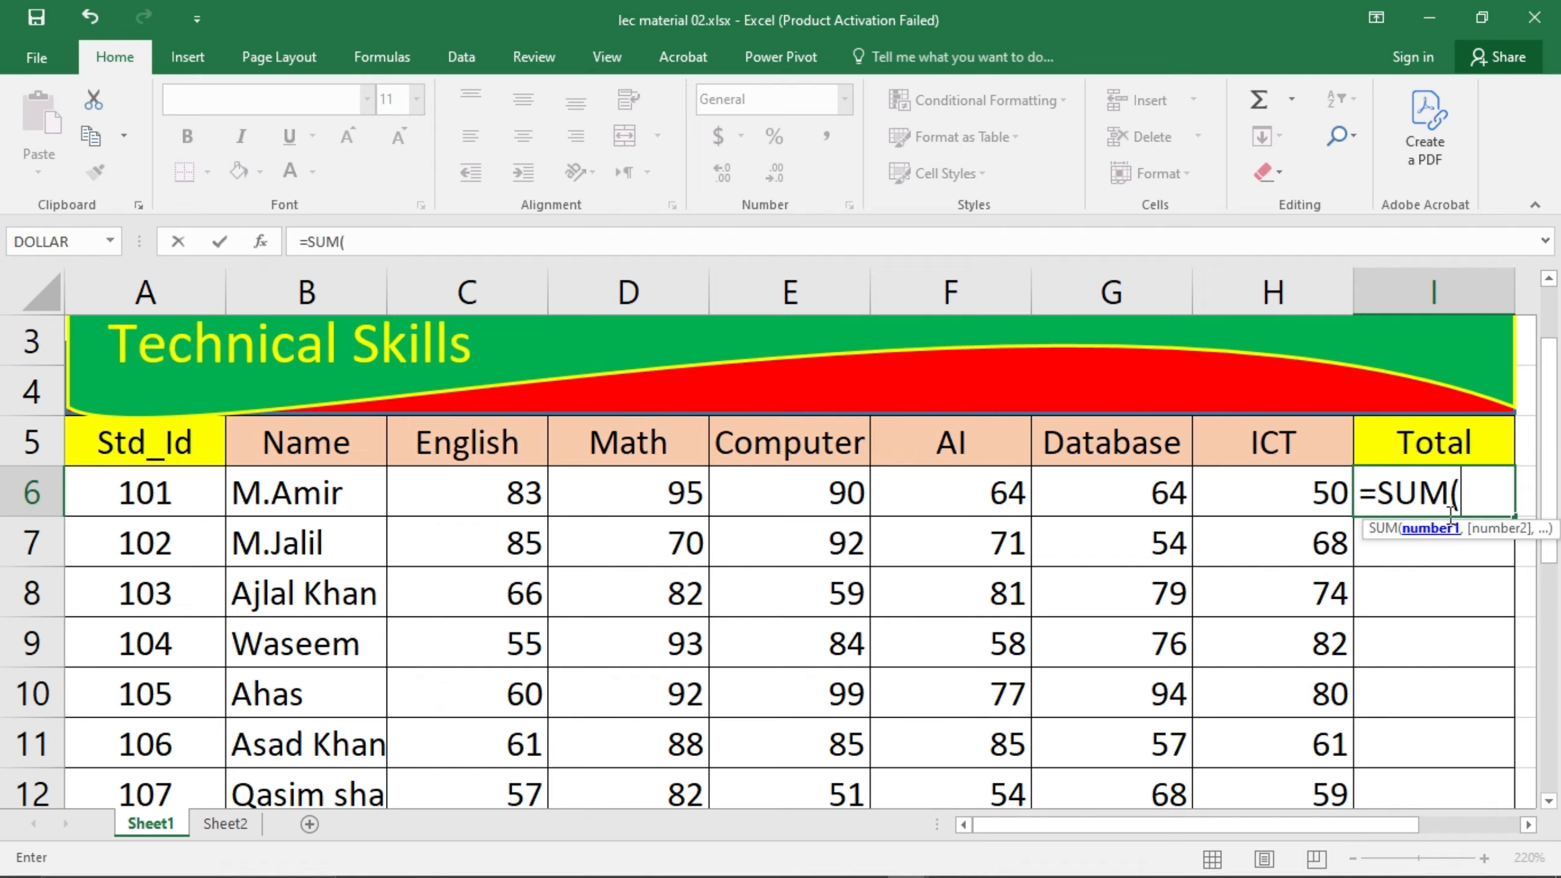
{"action": "left_click_drag", "start_coordinate": [1461, 492], "coordinate": [1386, 509]}
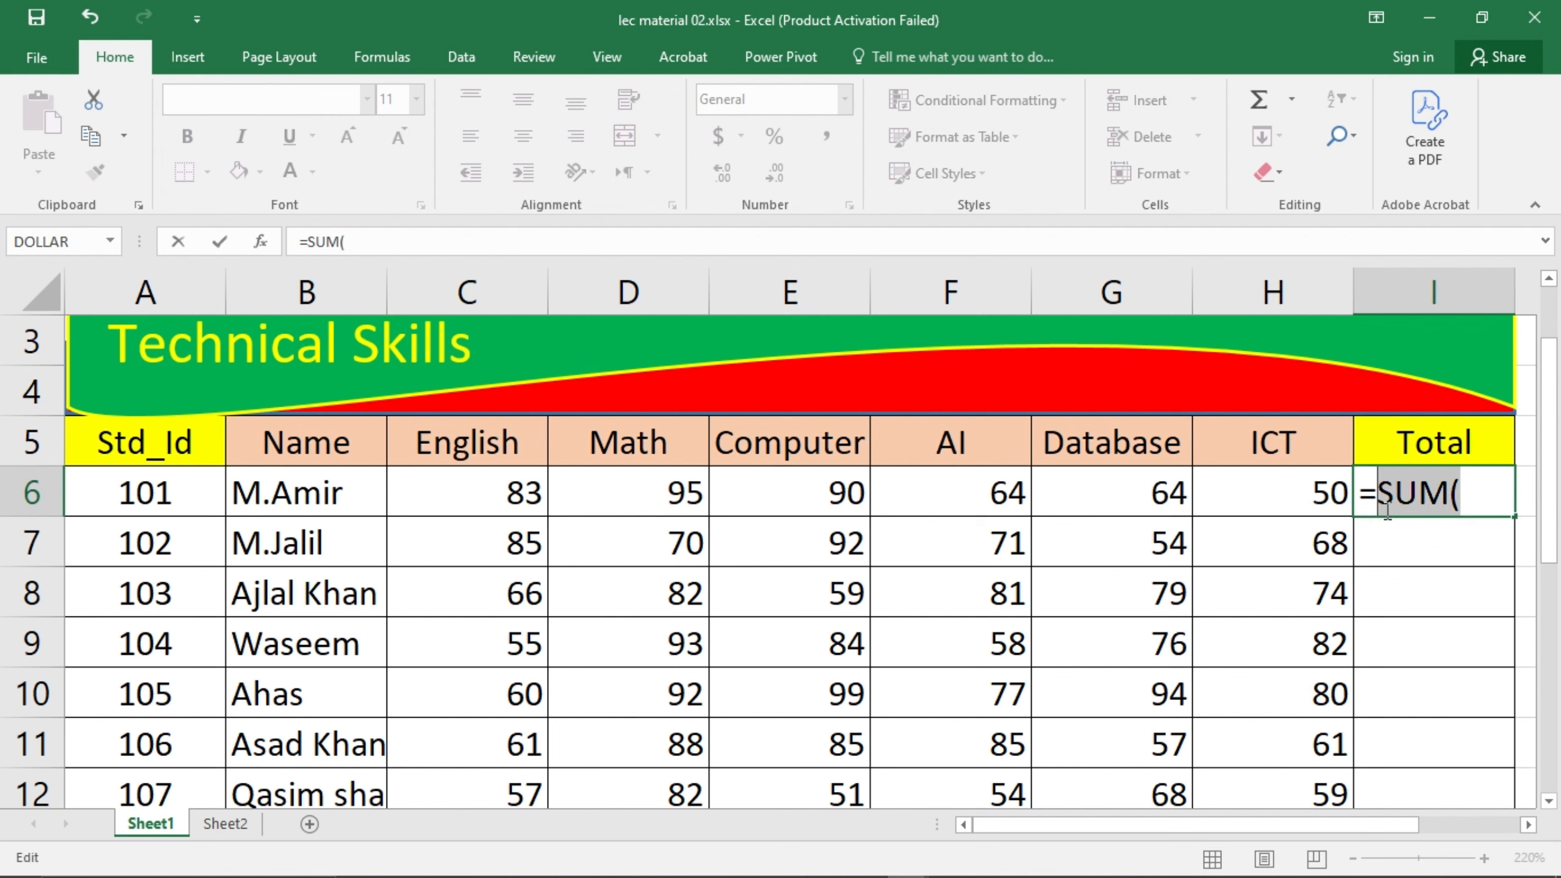
{"action": "type", "text": "sum"}
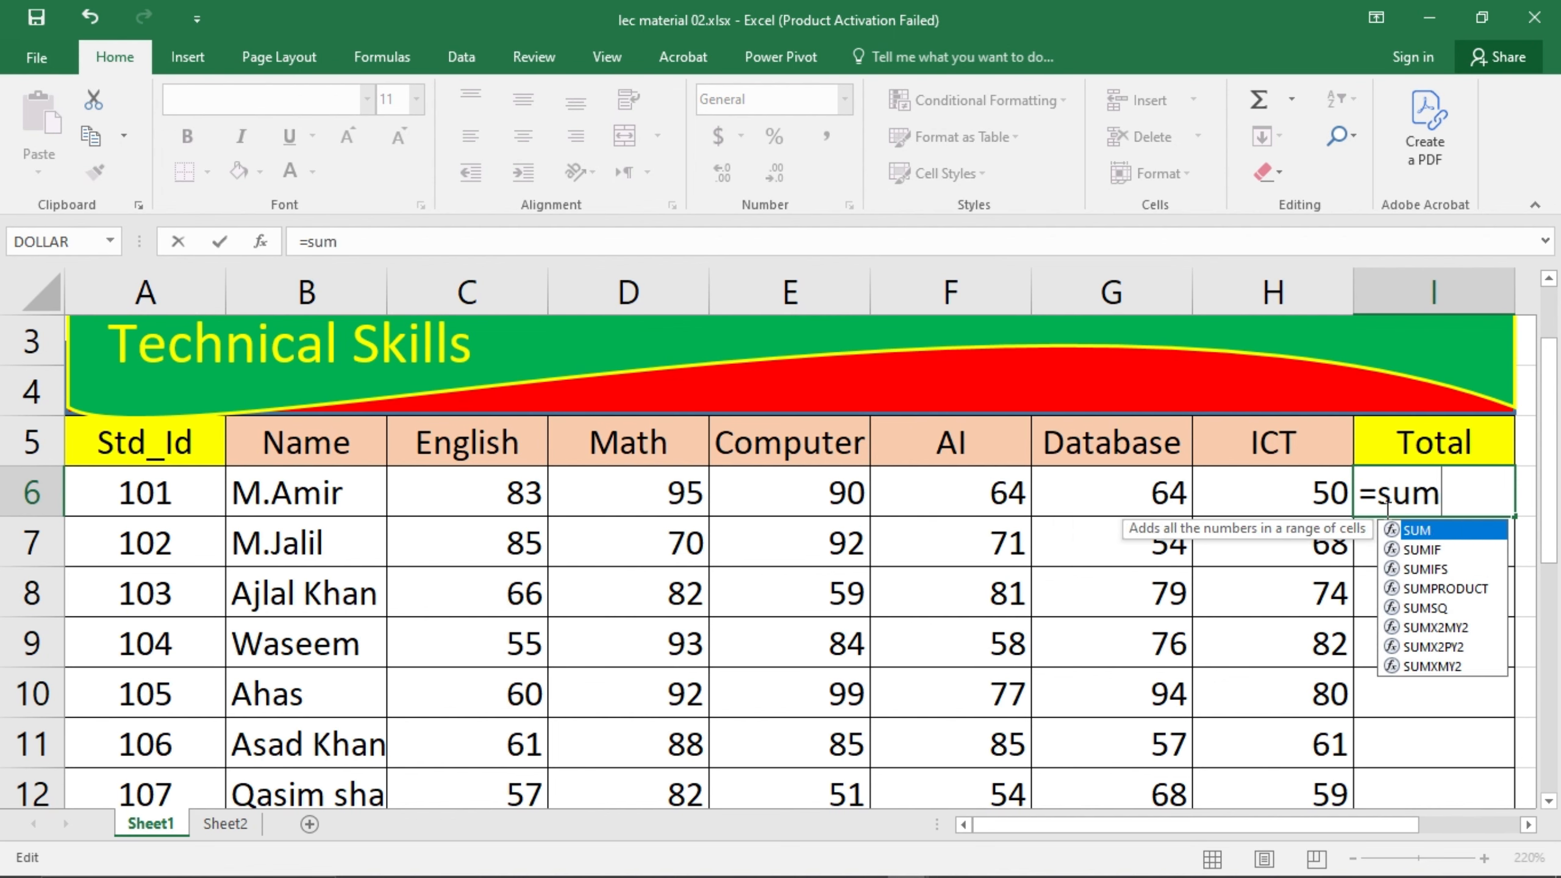
{"action": "double_click", "coordinate": [1422, 529]}
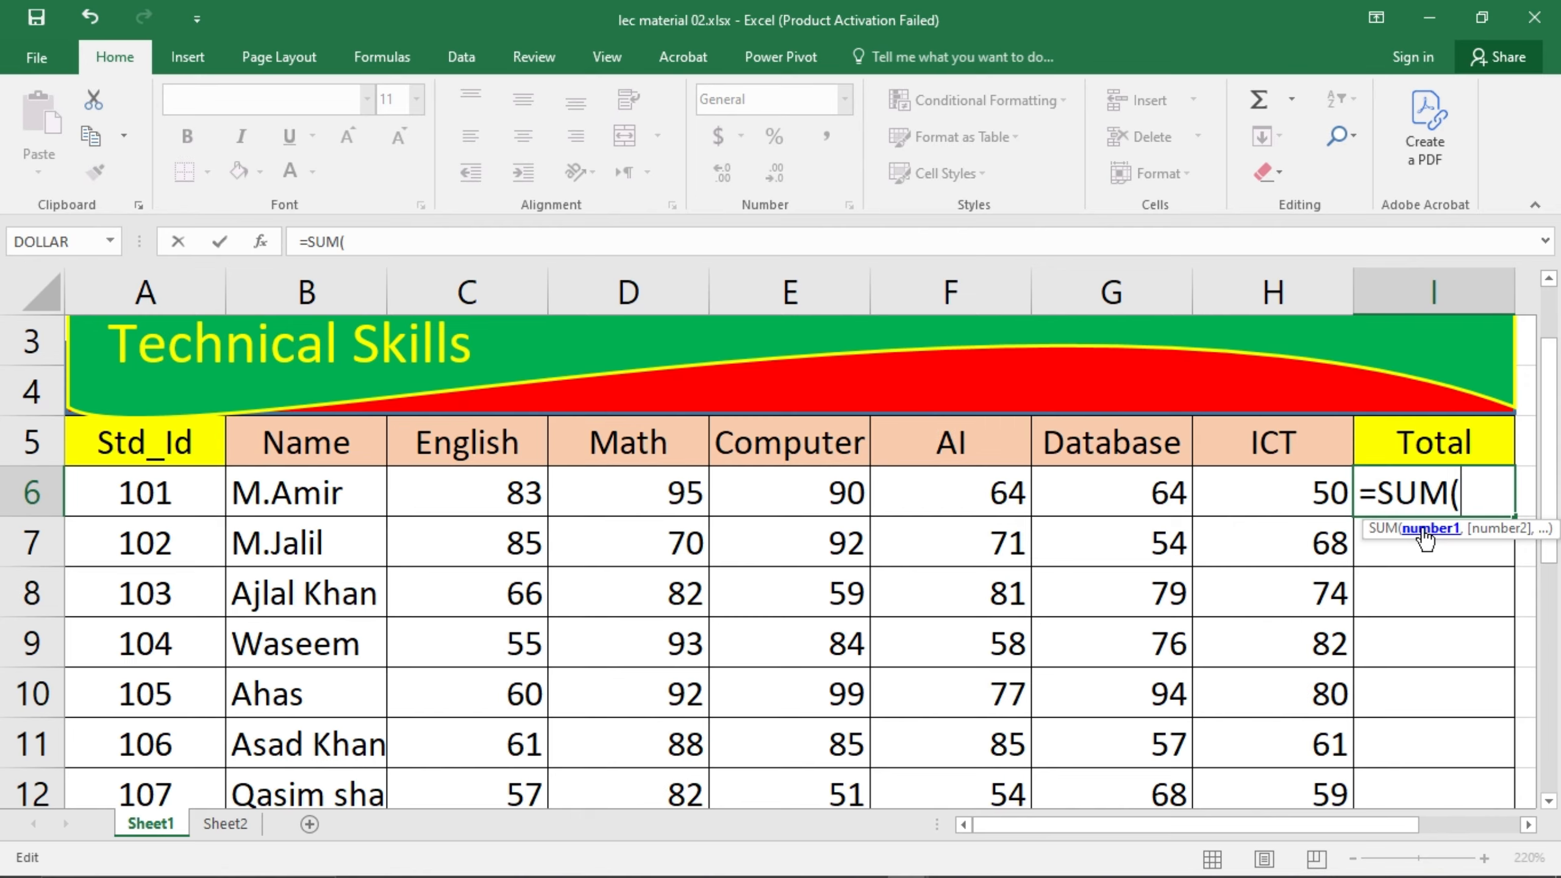
{"action": "left_click_drag", "start_coordinate": [1331, 487], "coordinate": [516, 492]}
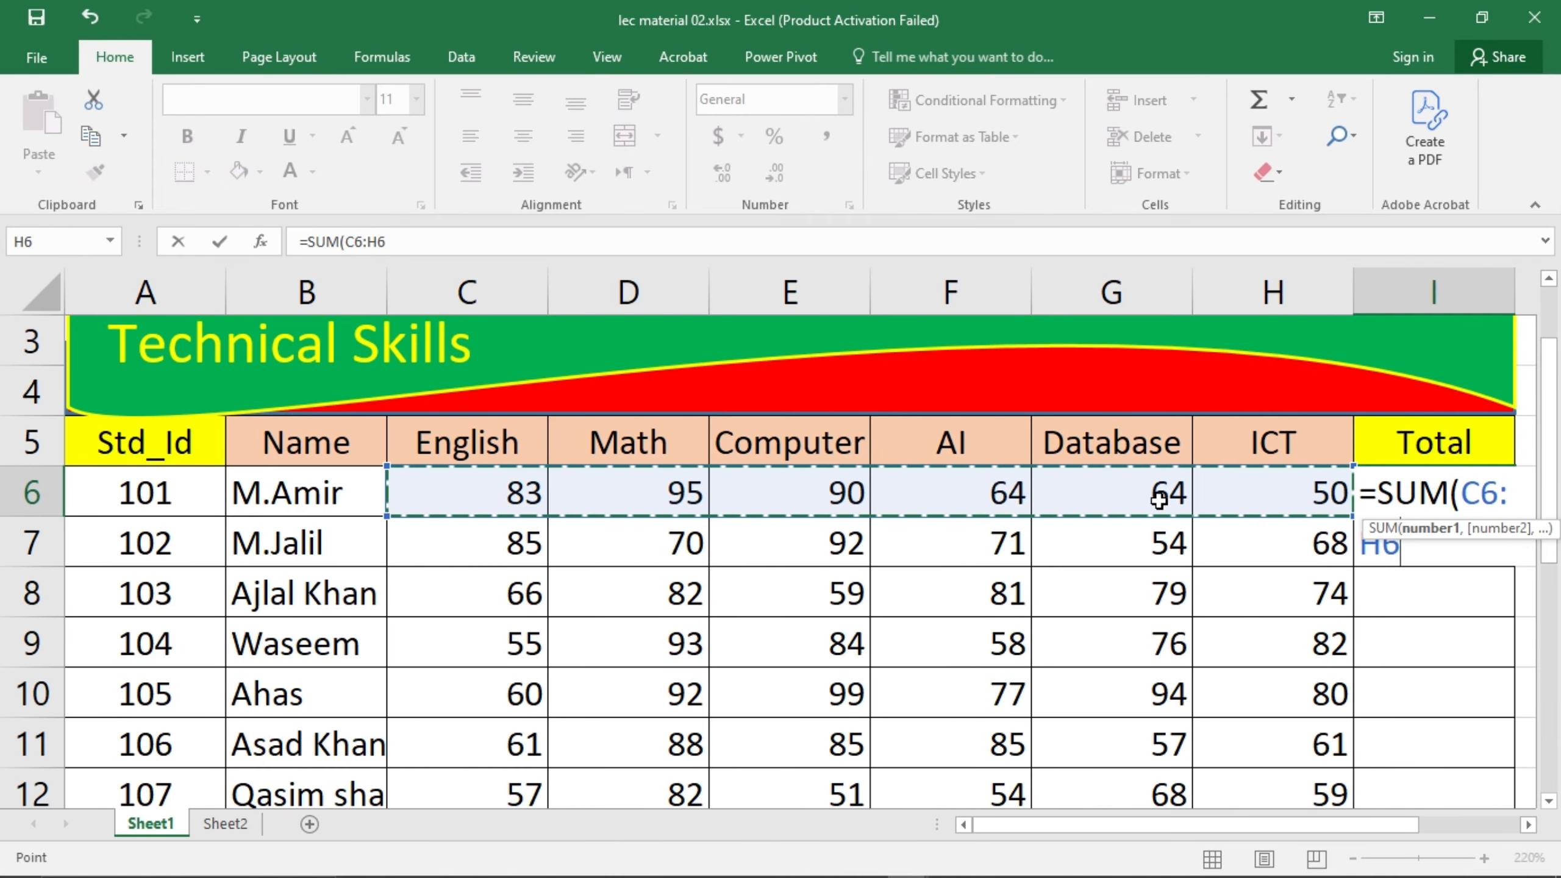
{"action": "key", "text": "Return"}
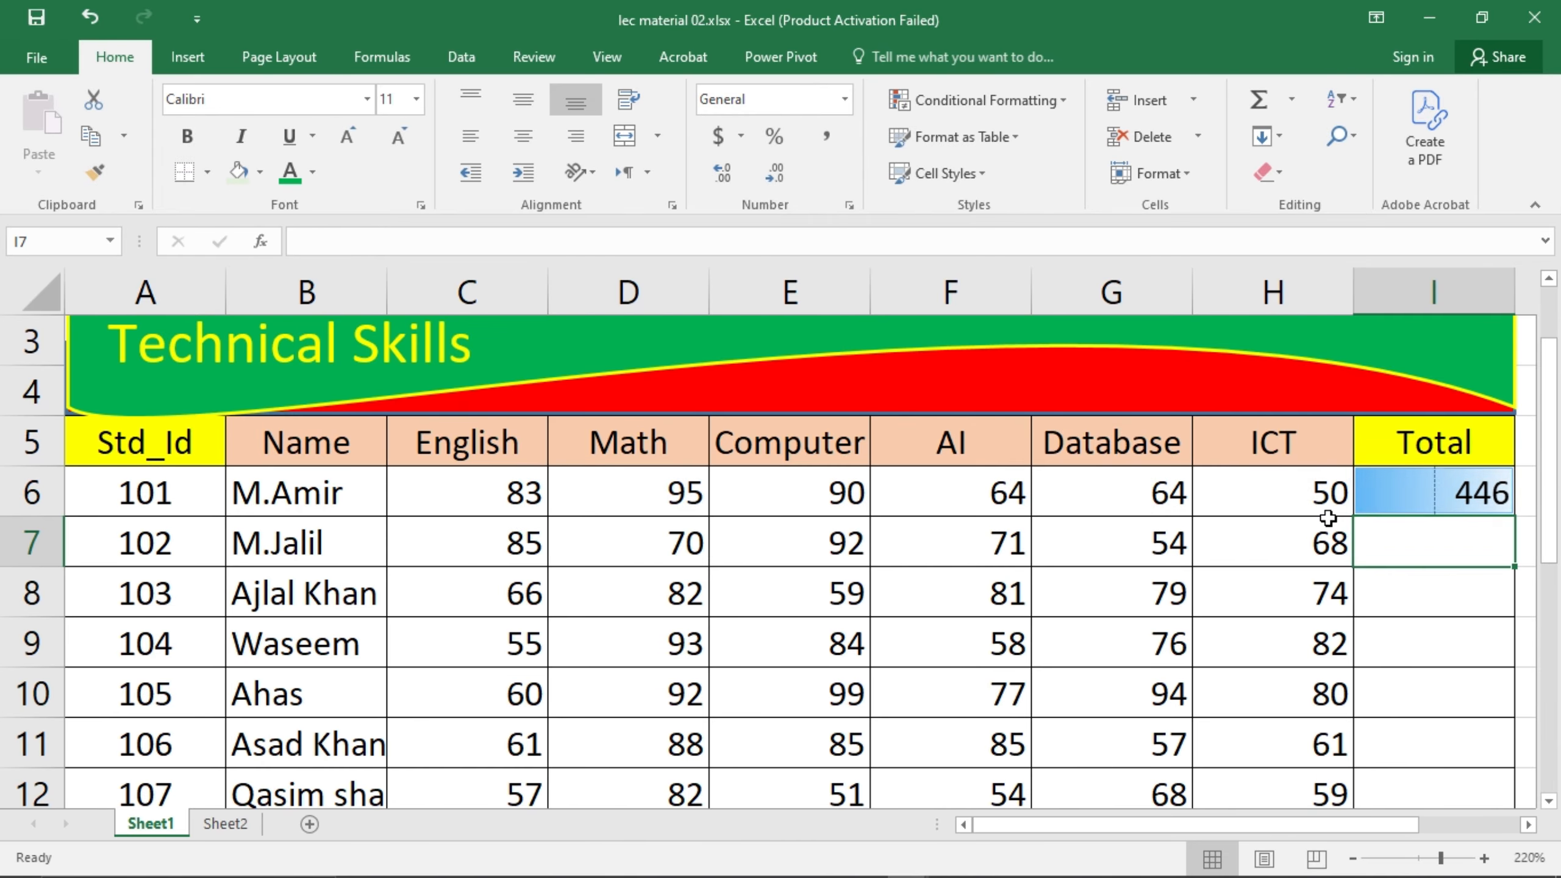
Step: Try filling the SUM formula from I6 down to I9, and undo the fill
{"action": "left_click", "coordinate": [1461, 600]}
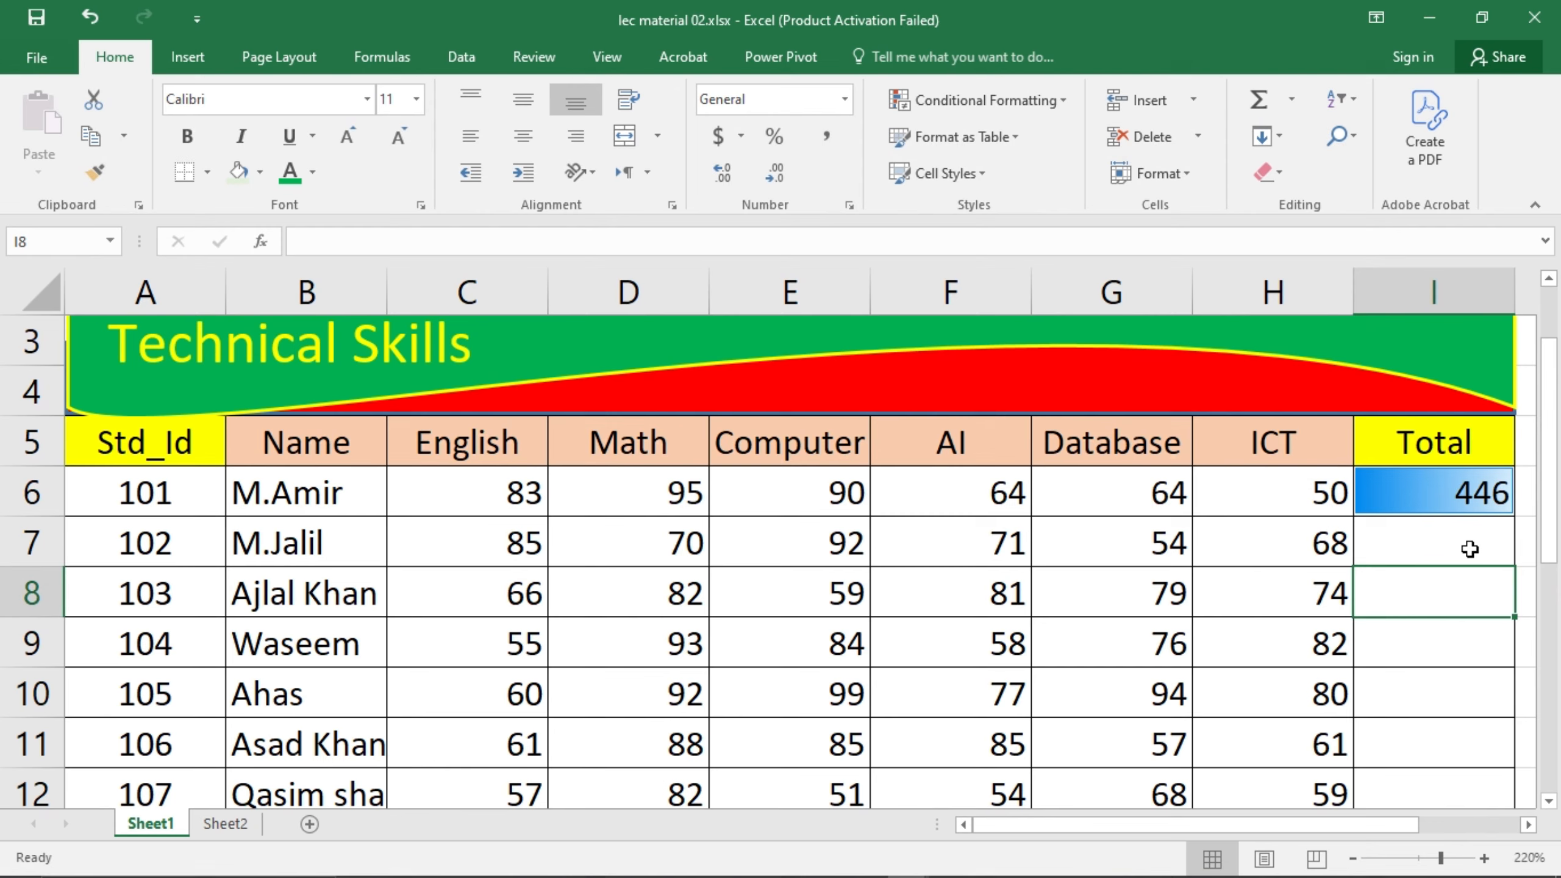
{"action": "left_click", "coordinate": [1480, 501]}
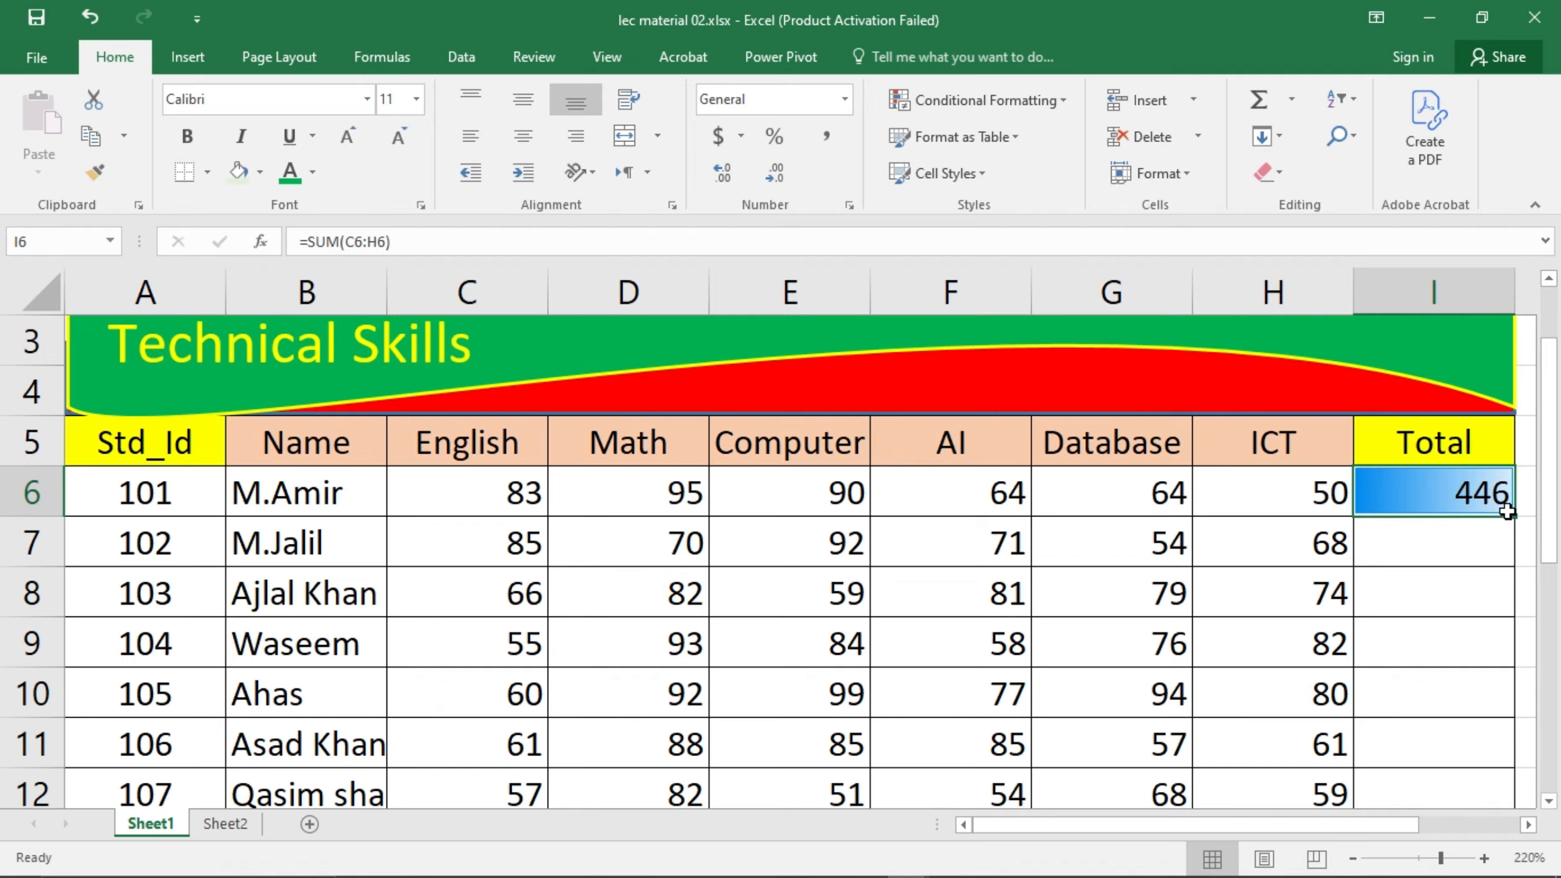
{"action": "left_click_drag", "start_coordinate": [1511, 517], "coordinate": [1494, 677]}
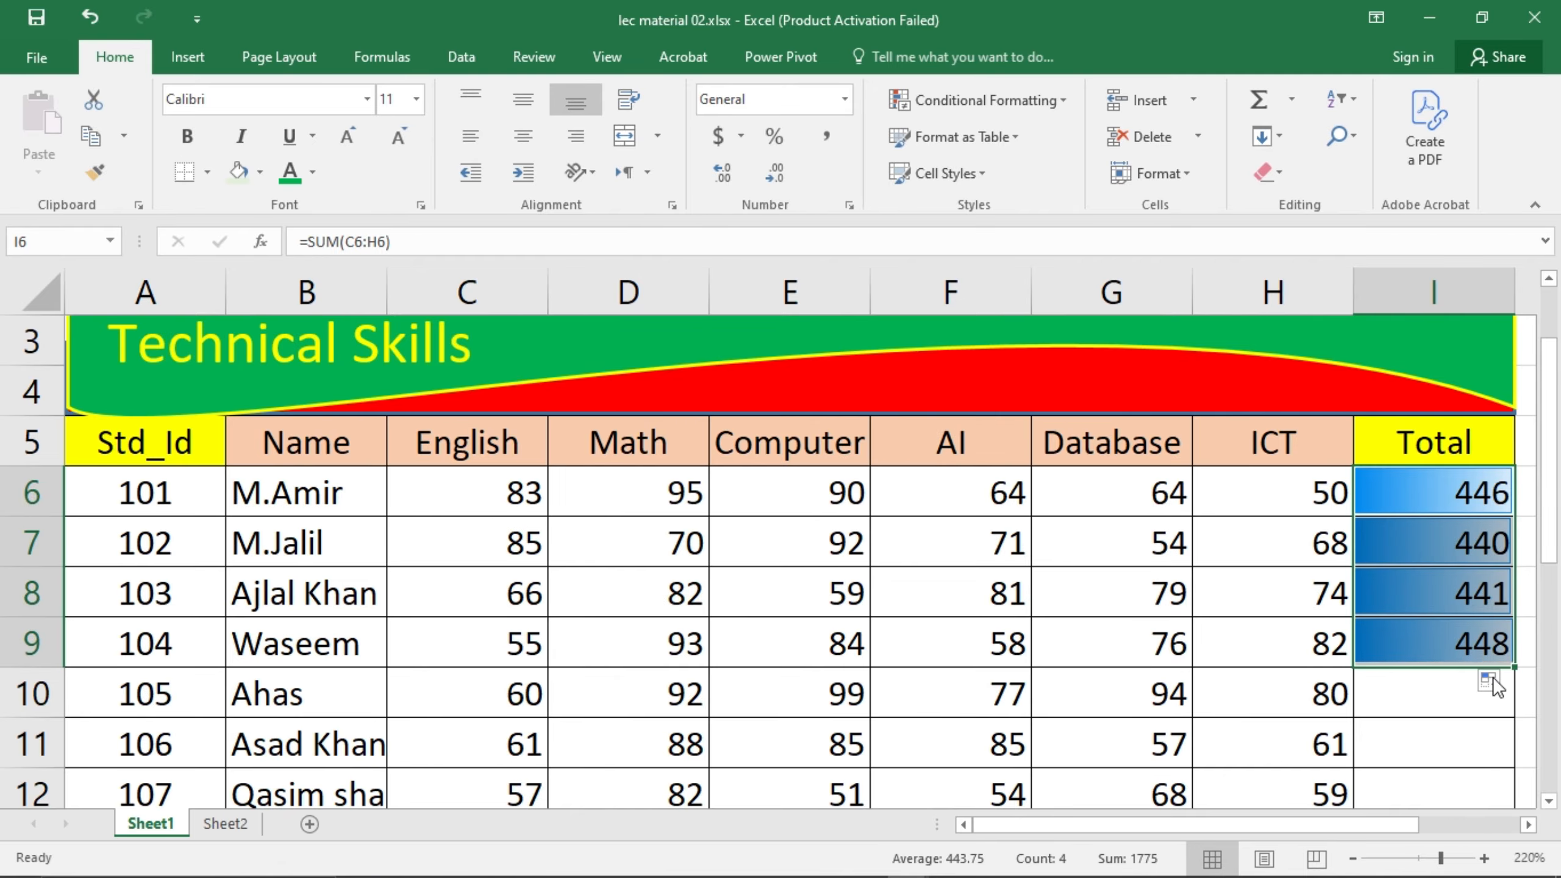
{"action": "key", "text": "ctrl+z"}
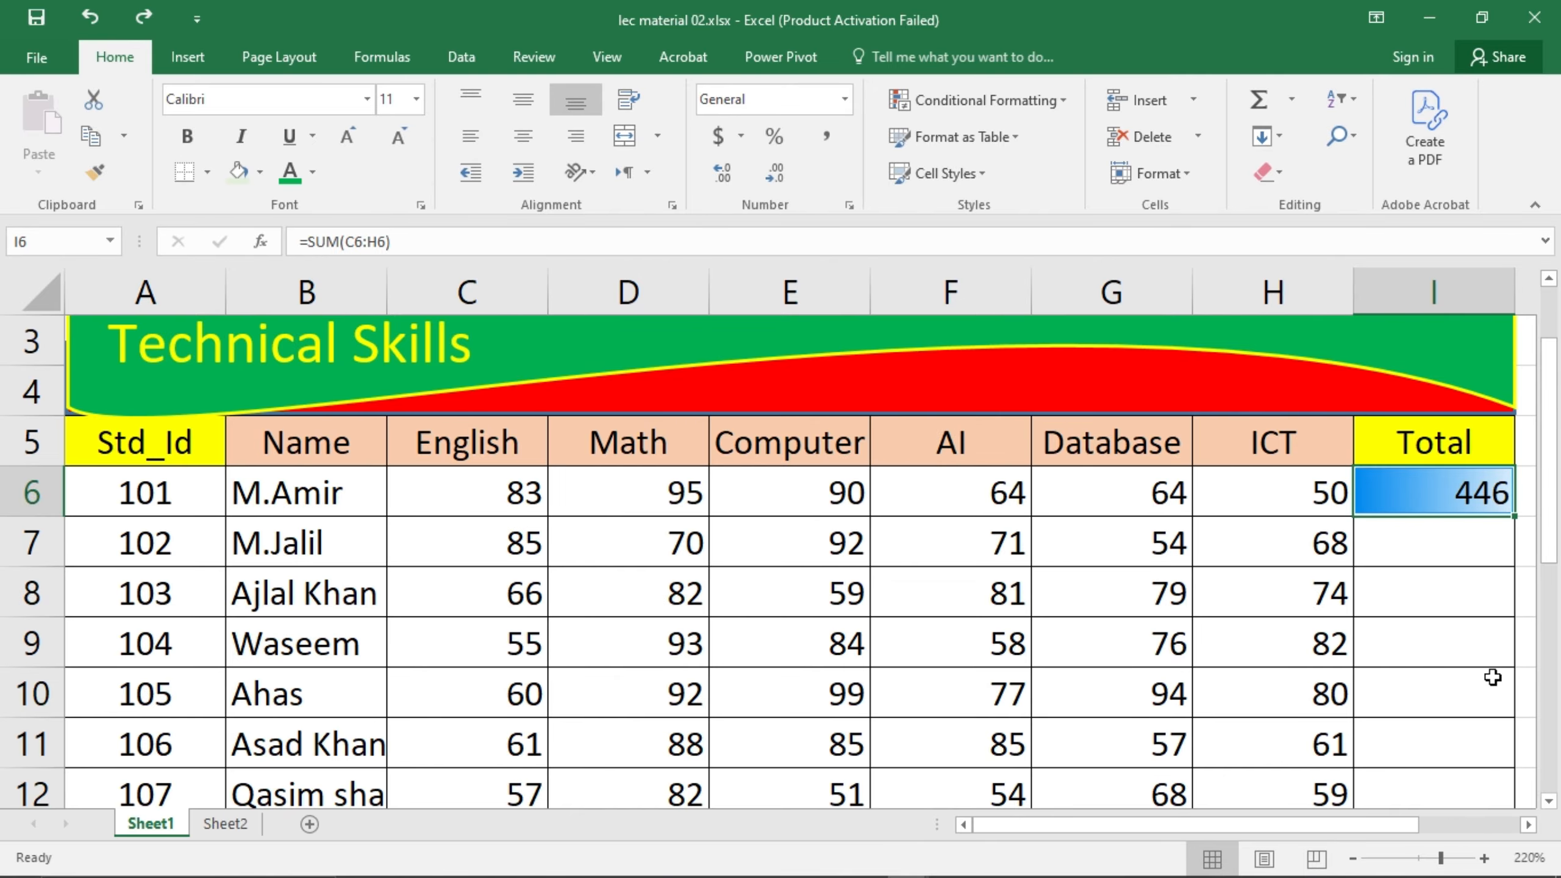
Step: Fill the SUM formula from I6 down the Total column for all students and check the formulas in I10 and I6
{"action": "double_click", "coordinate": [1514, 518]}
{"action": "scroll", "coordinate": [1552, 578], "scroll_direction": "down", "scroll_amount": 1}
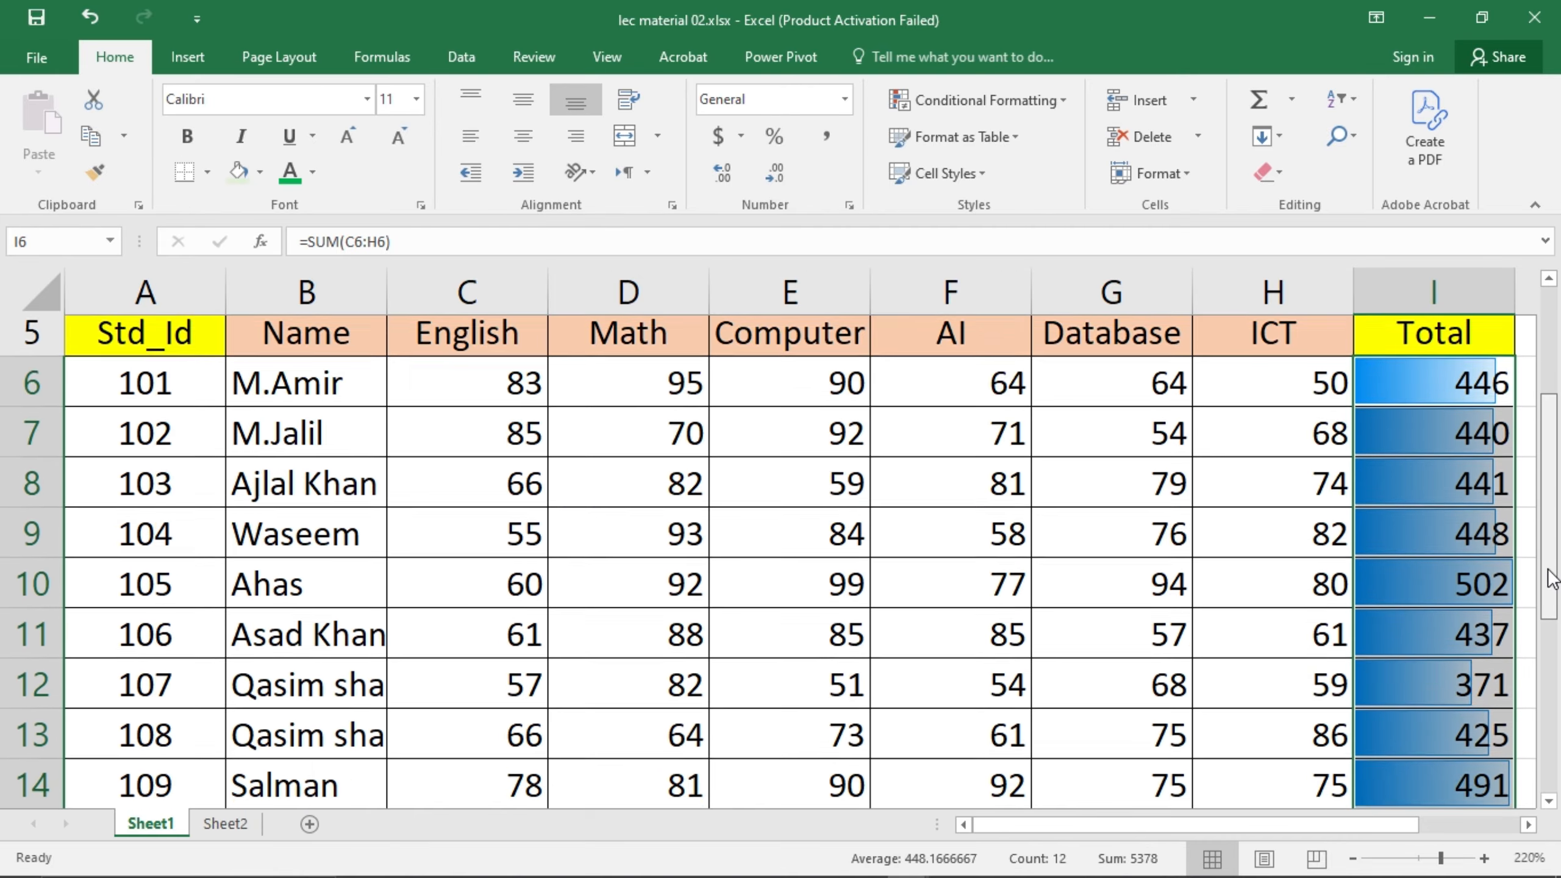
{"action": "scroll", "coordinate": [1552, 578], "scroll_direction": "down", "scroll_amount": 2}
{"action": "scroll", "coordinate": [1552, 553], "scroll_direction": "up", "scroll_amount": 3}
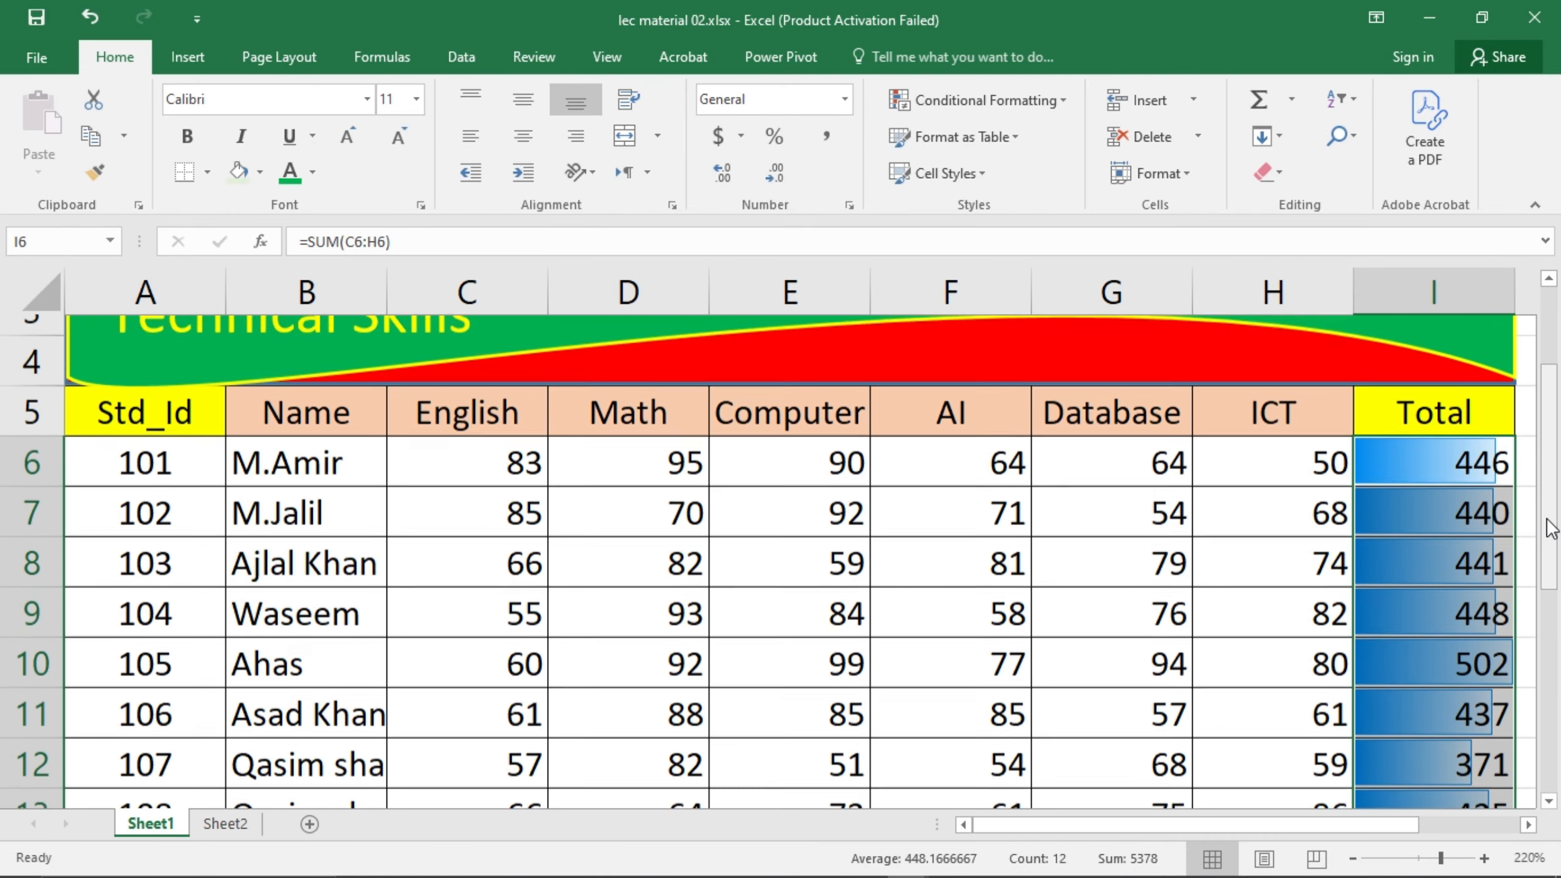
{"action": "scroll", "coordinate": [1536, 535], "scroll_direction": "down", "scroll_amount": 1}
{"action": "left_click", "coordinate": [1434, 625]}
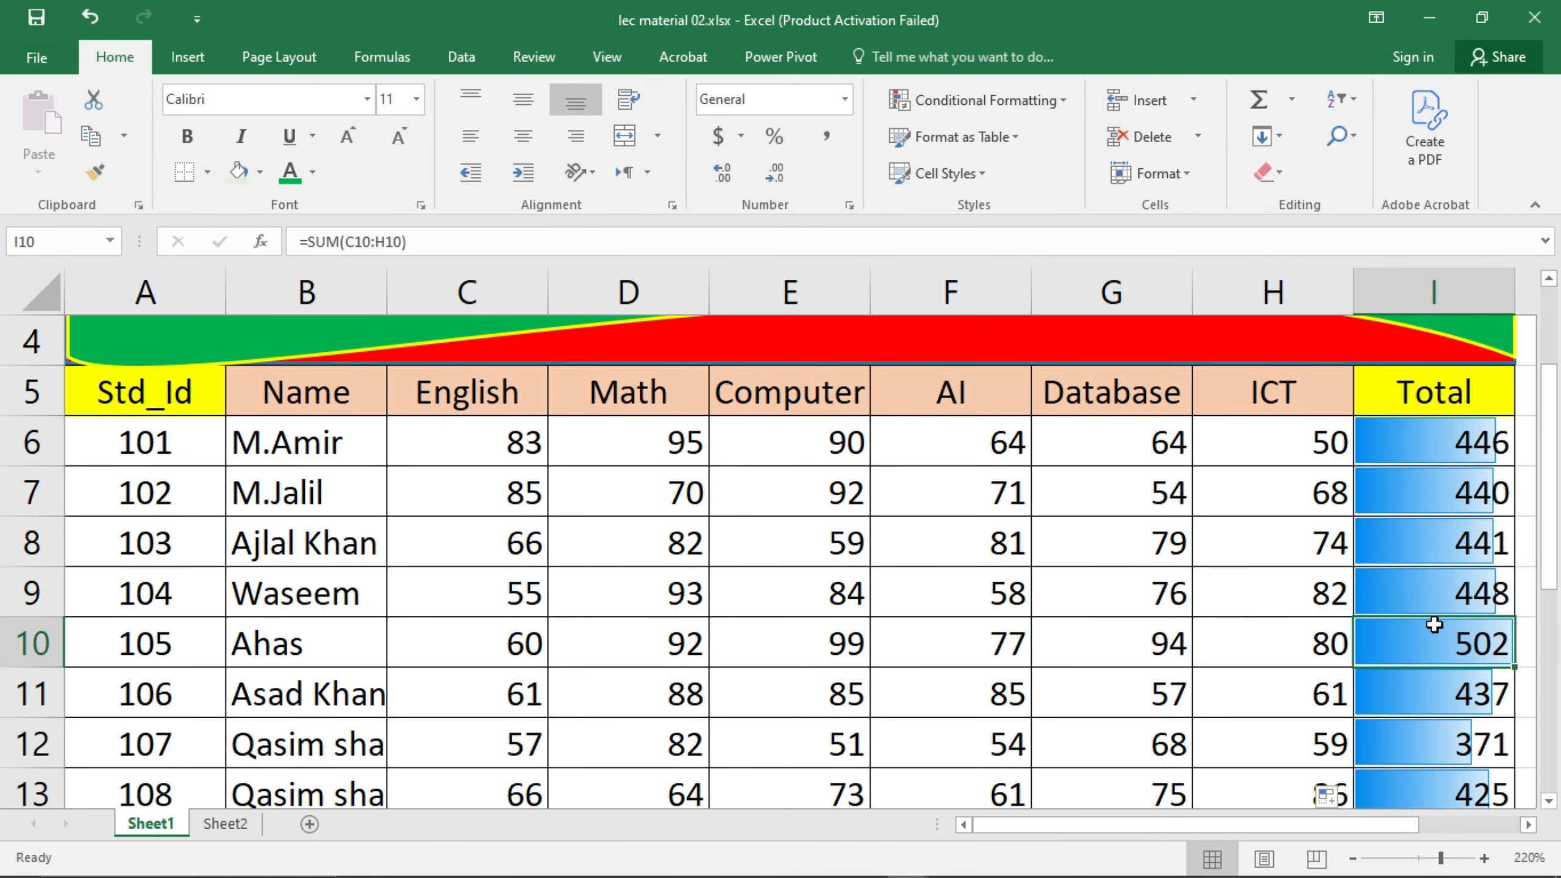
{"action": "left_click", "coordinate": [1435, 457]}
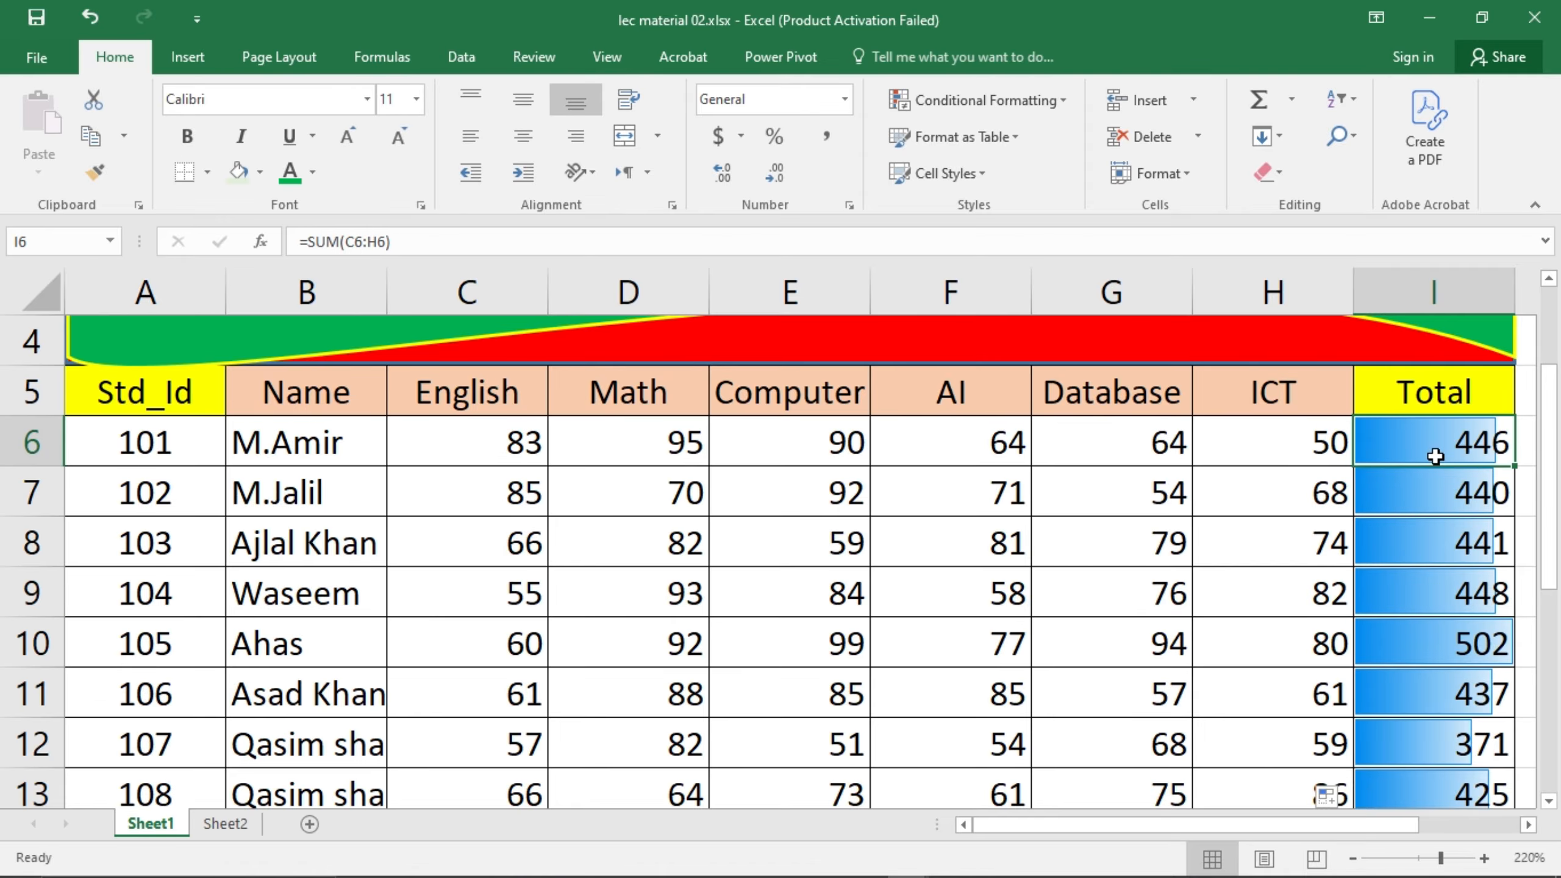
{"action": "mouse_move", "coordinate": [1557, 458]}
{"action": "left_mouse_down"}
{"action": "mouse_move", "coordinate": [1558, 593]}
{"action": "mouse_move", "coordinate": [1557, 480]}
{"action": "left_mouse_up"}
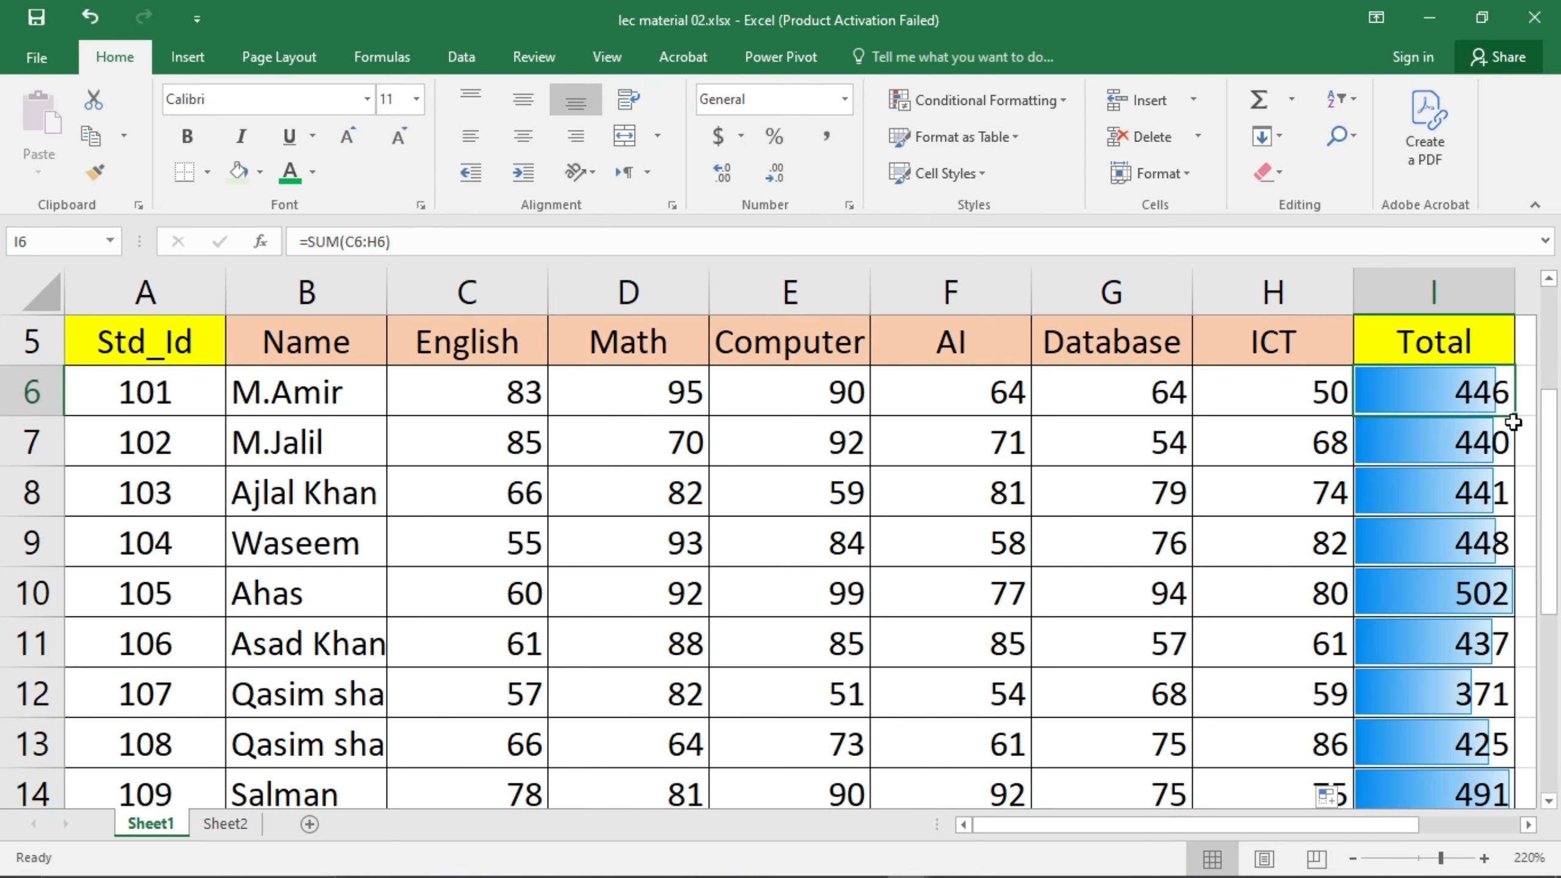
Step: Check the SUM formulas in I10 and I12, and clear the formats of the entire Total column I
{"action": "left_click", "coordinate": [1463, 600]}
{"action": "left_click", "coordinate": [1463, 691]}
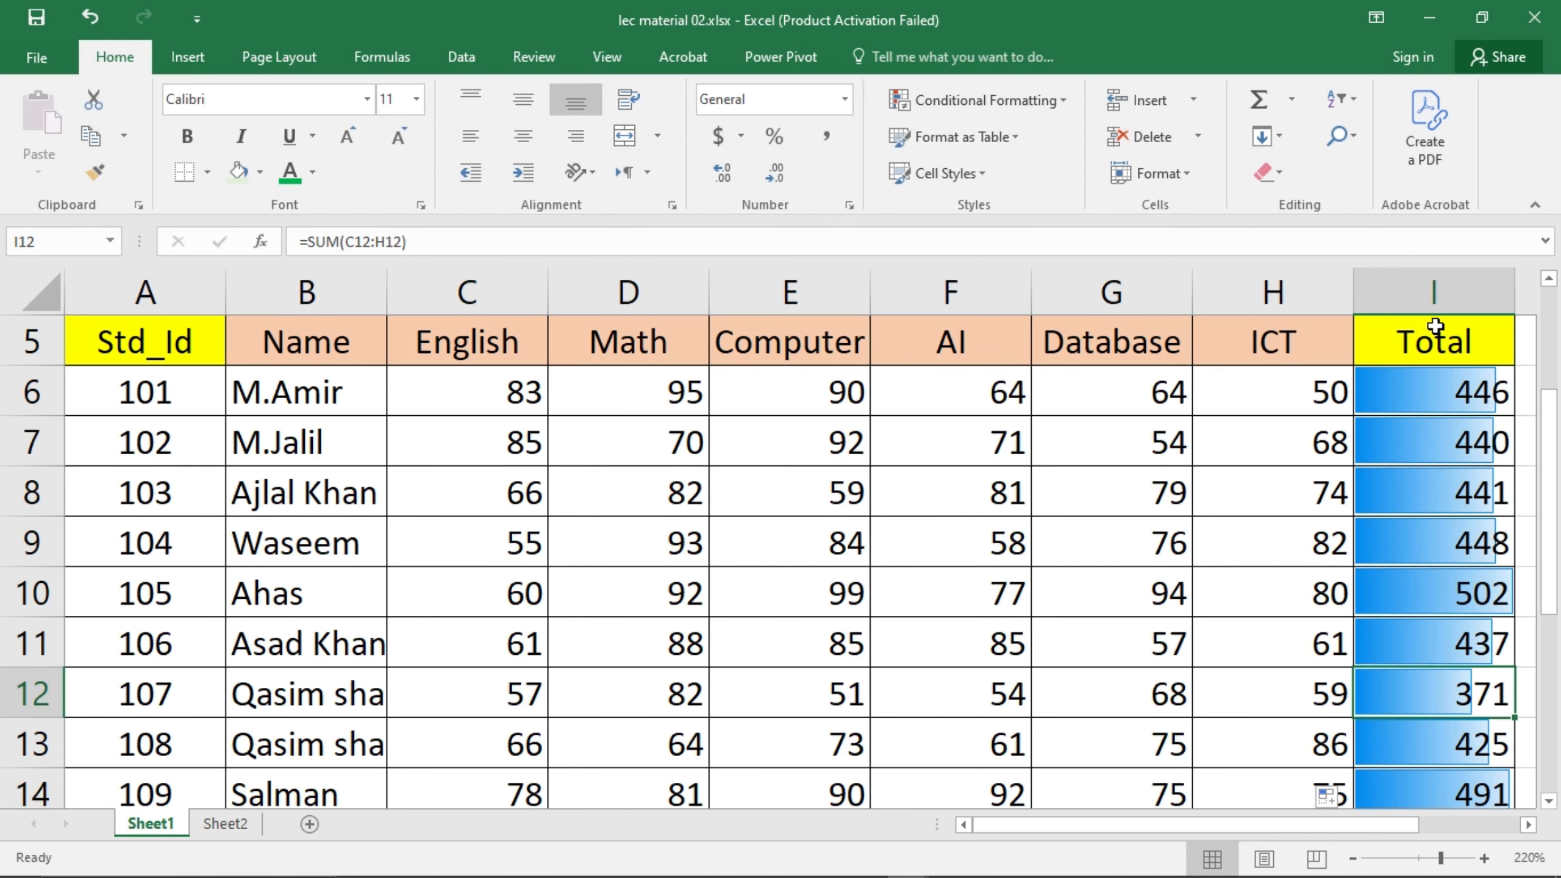
{"action": "left_click", "coordinate": [1433, 295]}
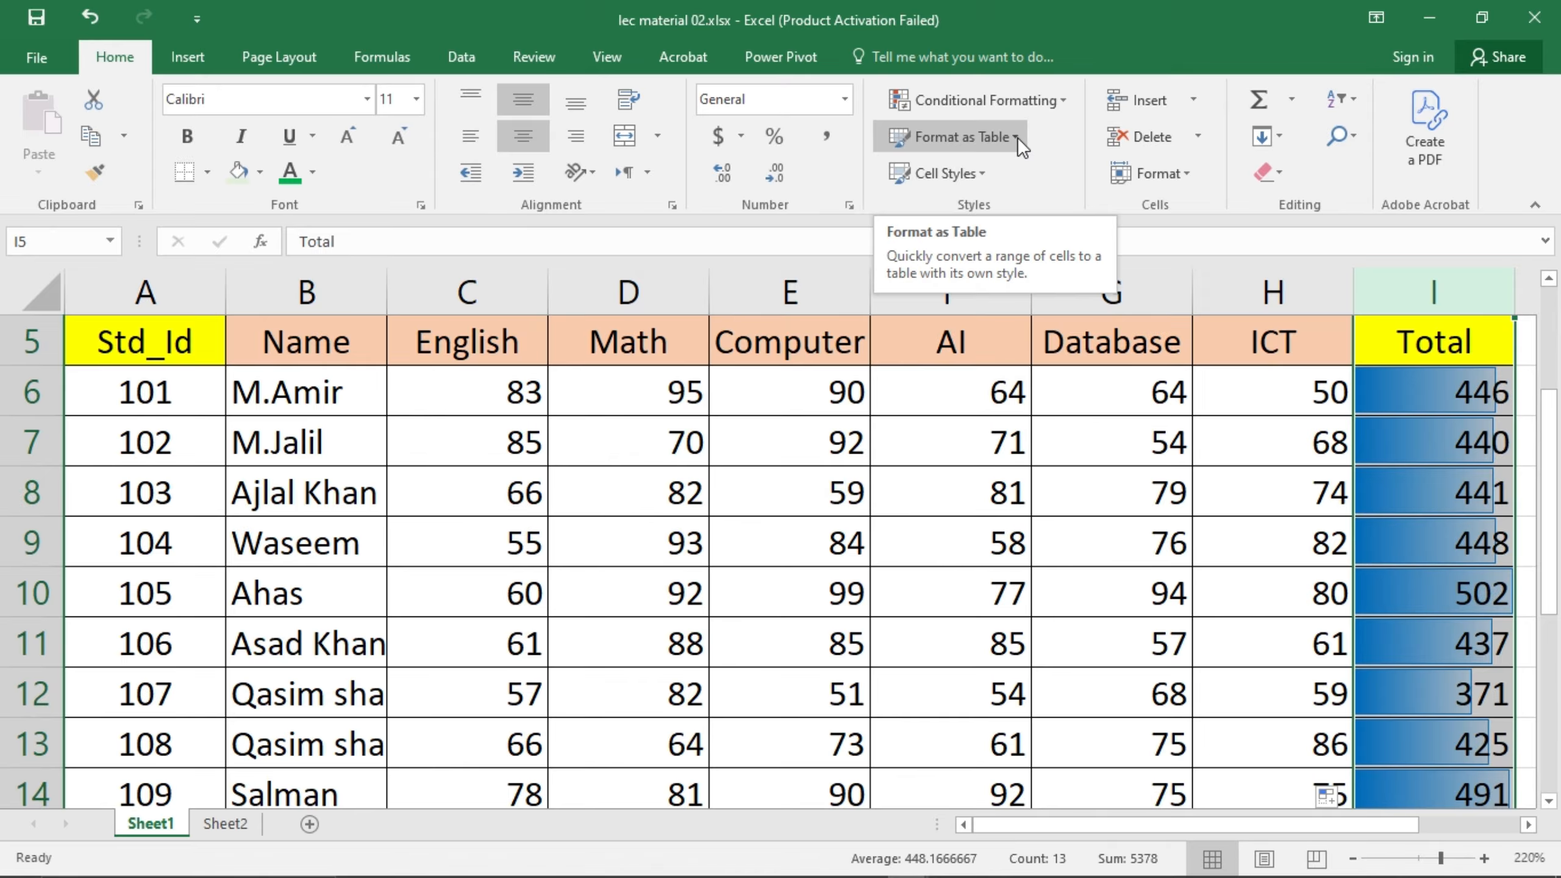
{"action": "left_click", "coordinate": [1052, 104]}
{"action": "mouse_move", "coordinate": [1057, 298]}
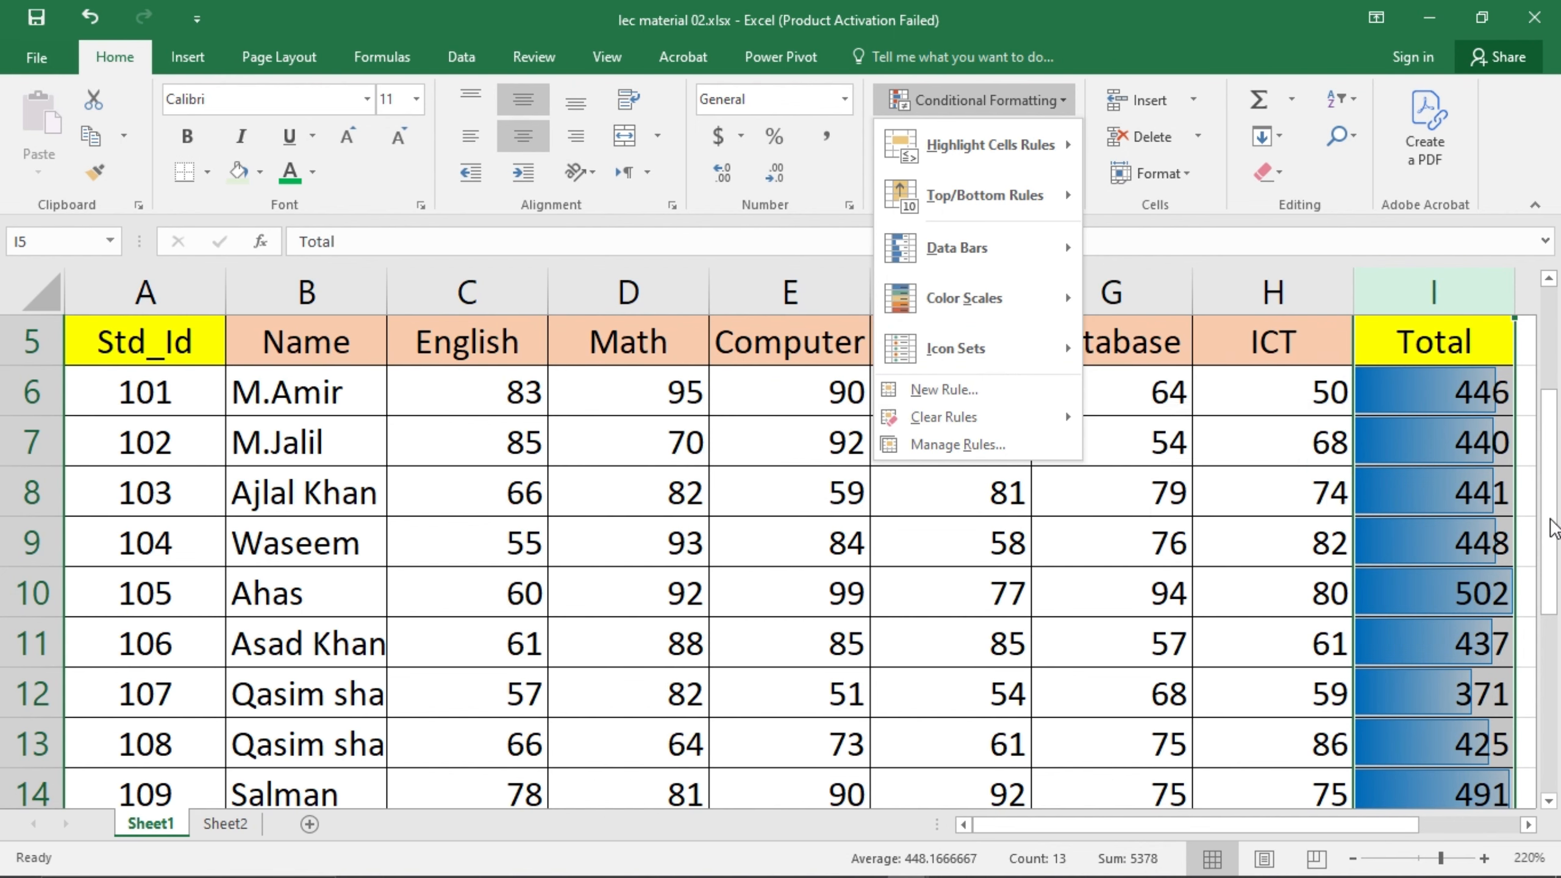
{"action": "key", "text": "Escape"}
{"action": "left_click", "coordinate": [1270, 172]}
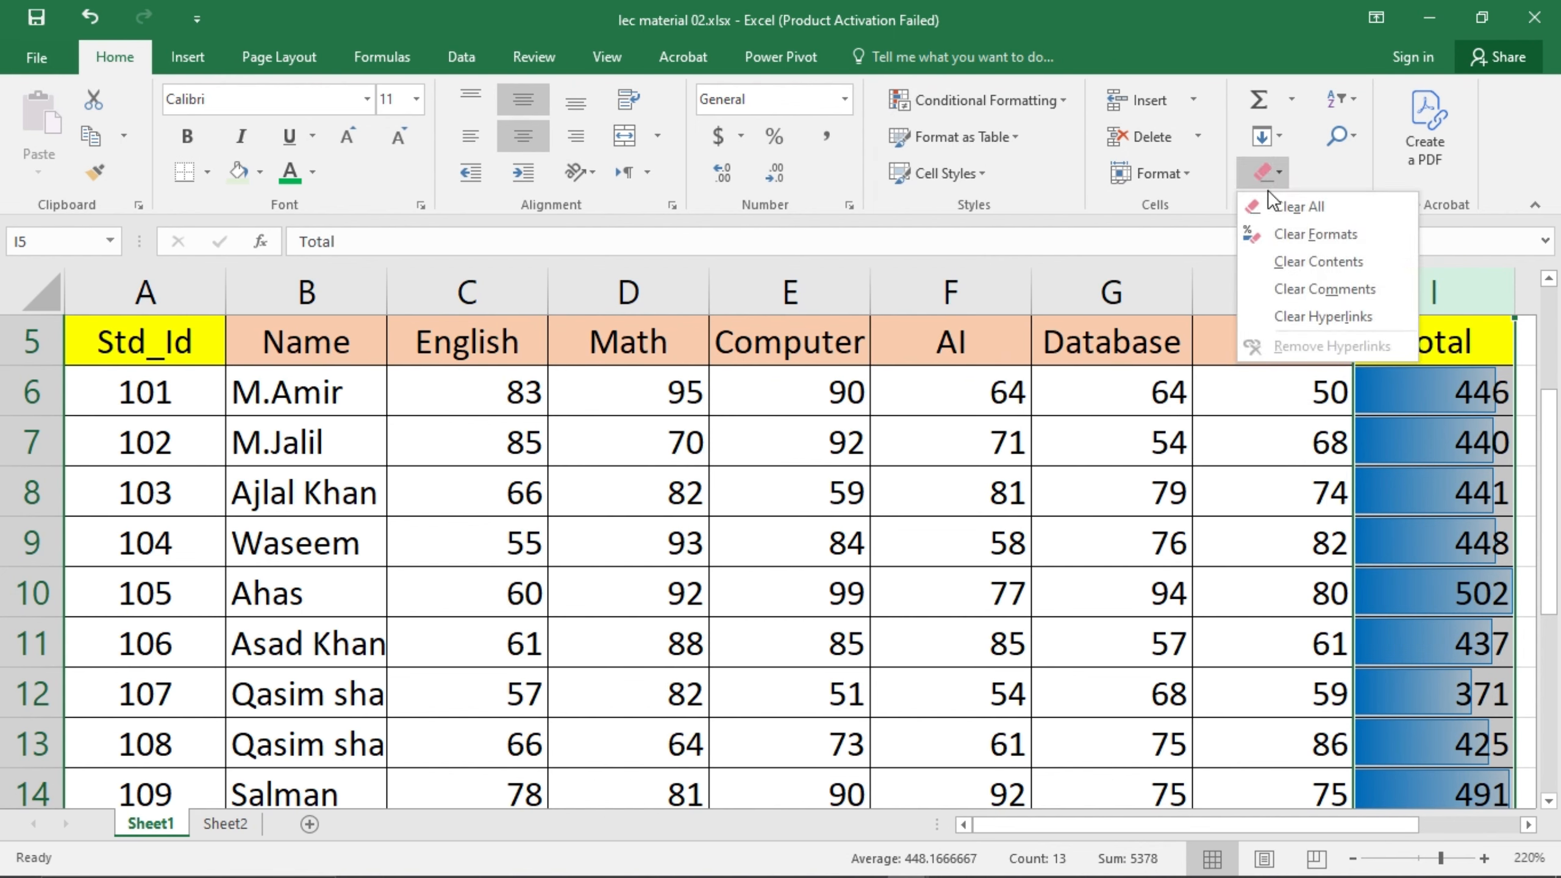
{"action": "left_click", "coordinate": [1293, 236]}
{"action": "left_click", "coordinate": [1414, 489]}
Step: Give the Total header cell I5 a light blue-gray fill and centre its text horizontally and vertically
{"action": "left_click", "coordinate": [1415, 355]}
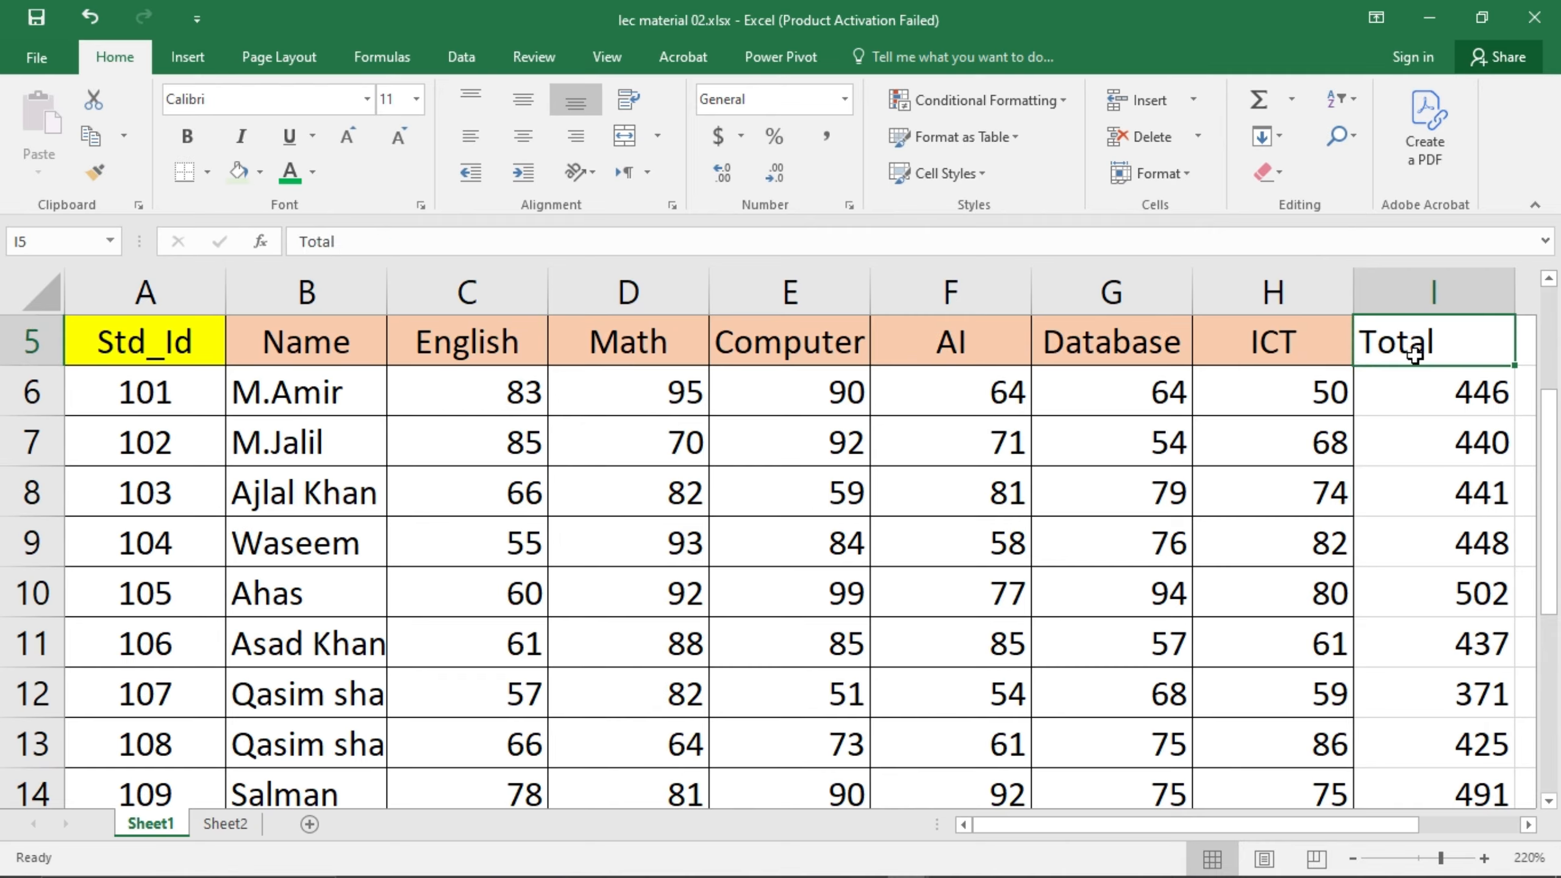
{"action": "left_click", "coordinate": [259, 173]}
{"action": "left_click", "coordinate": [289, 253]}
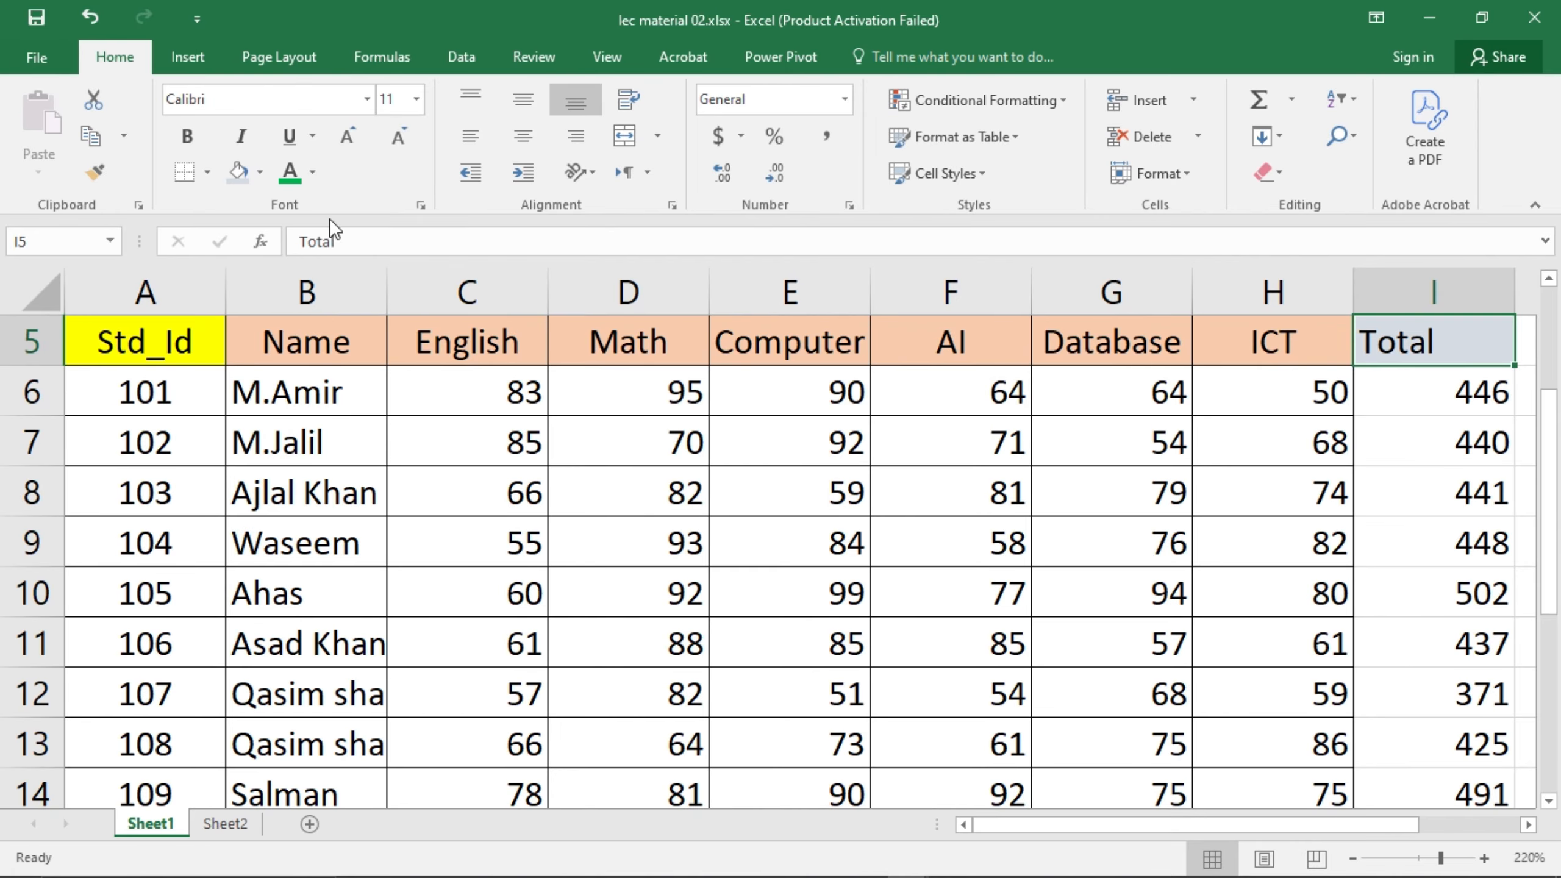
{"action": "left_click", "coordinate": [515, 139]}
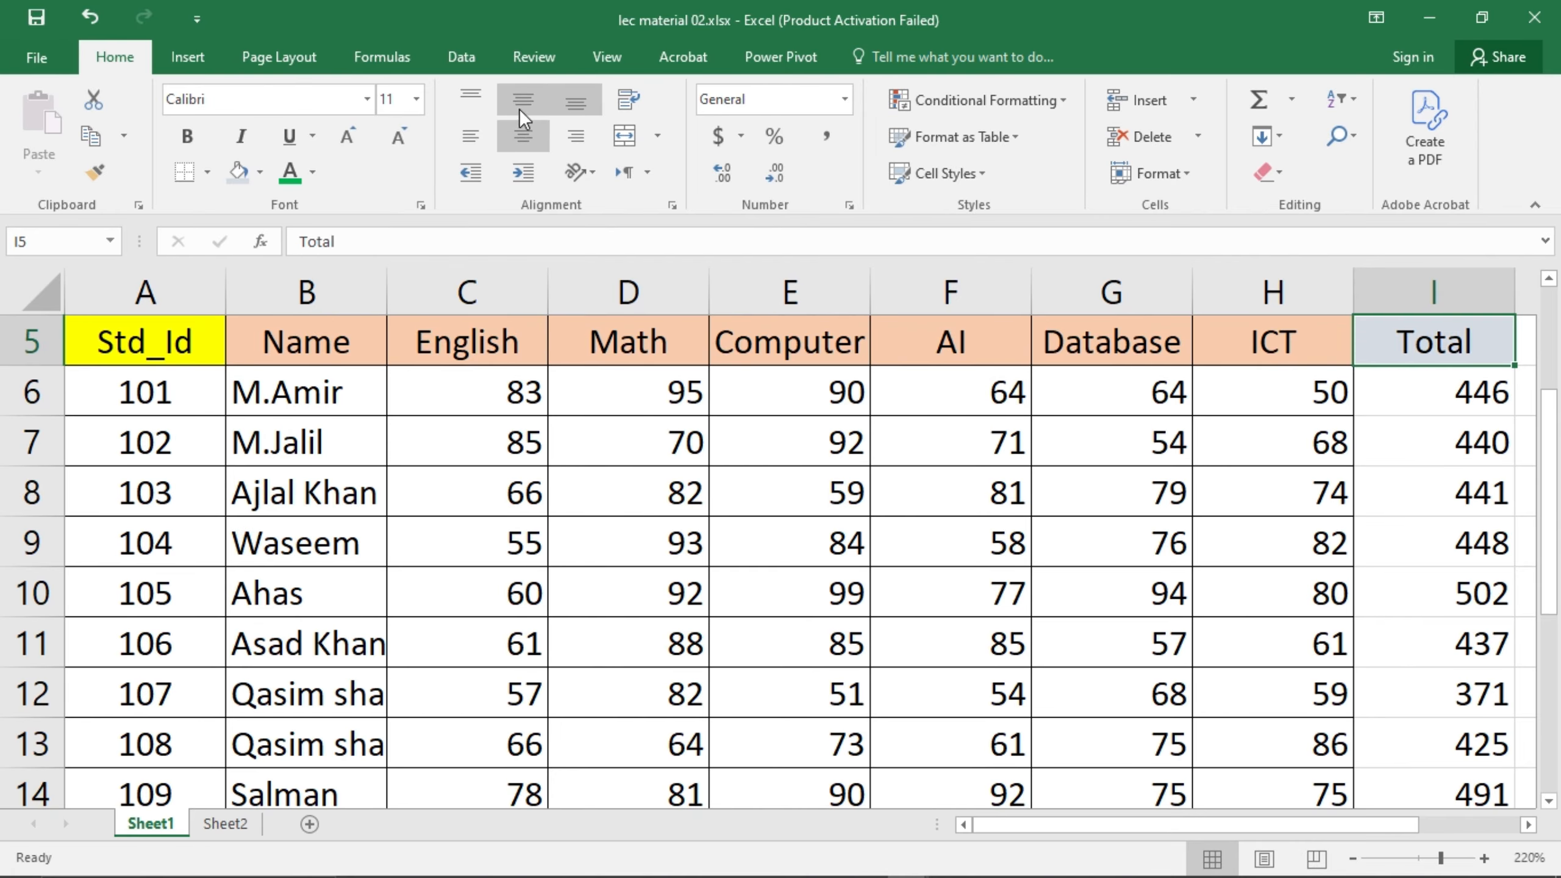
{"action": "left_click", "coordinate": [519, 107]}
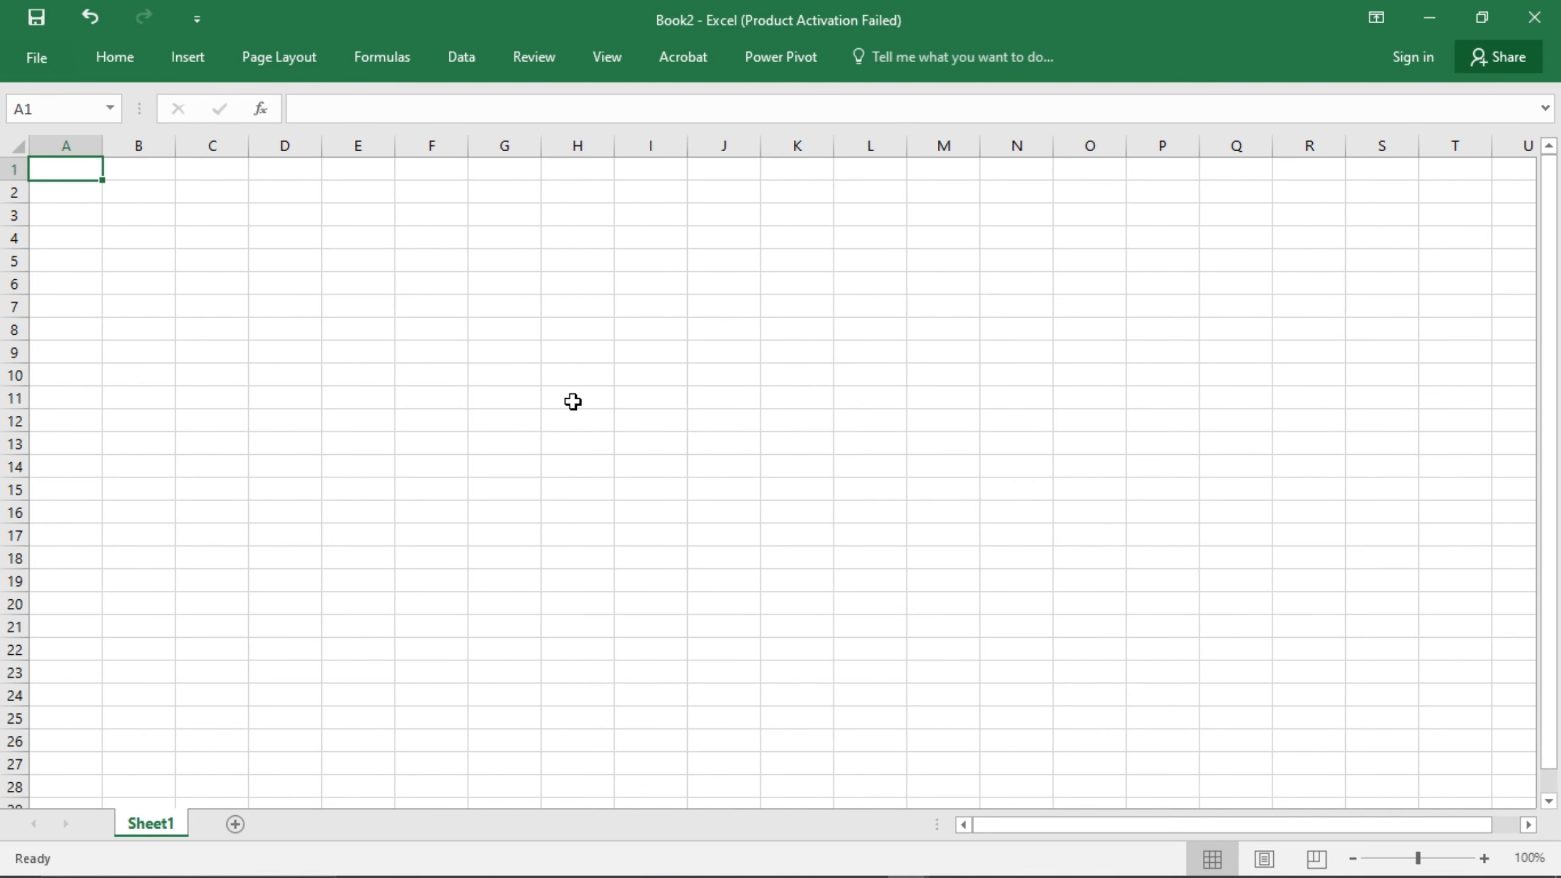
Step: In the blank workbook Book2, enter 22 in cell D7 and 44 in cell E7
{"action": "left_click", "coordinate": [572, 400]}
{"action": "scroll", "coordinate": [573, 401], "scroll_direction": "up", "scroll_amount": 17}
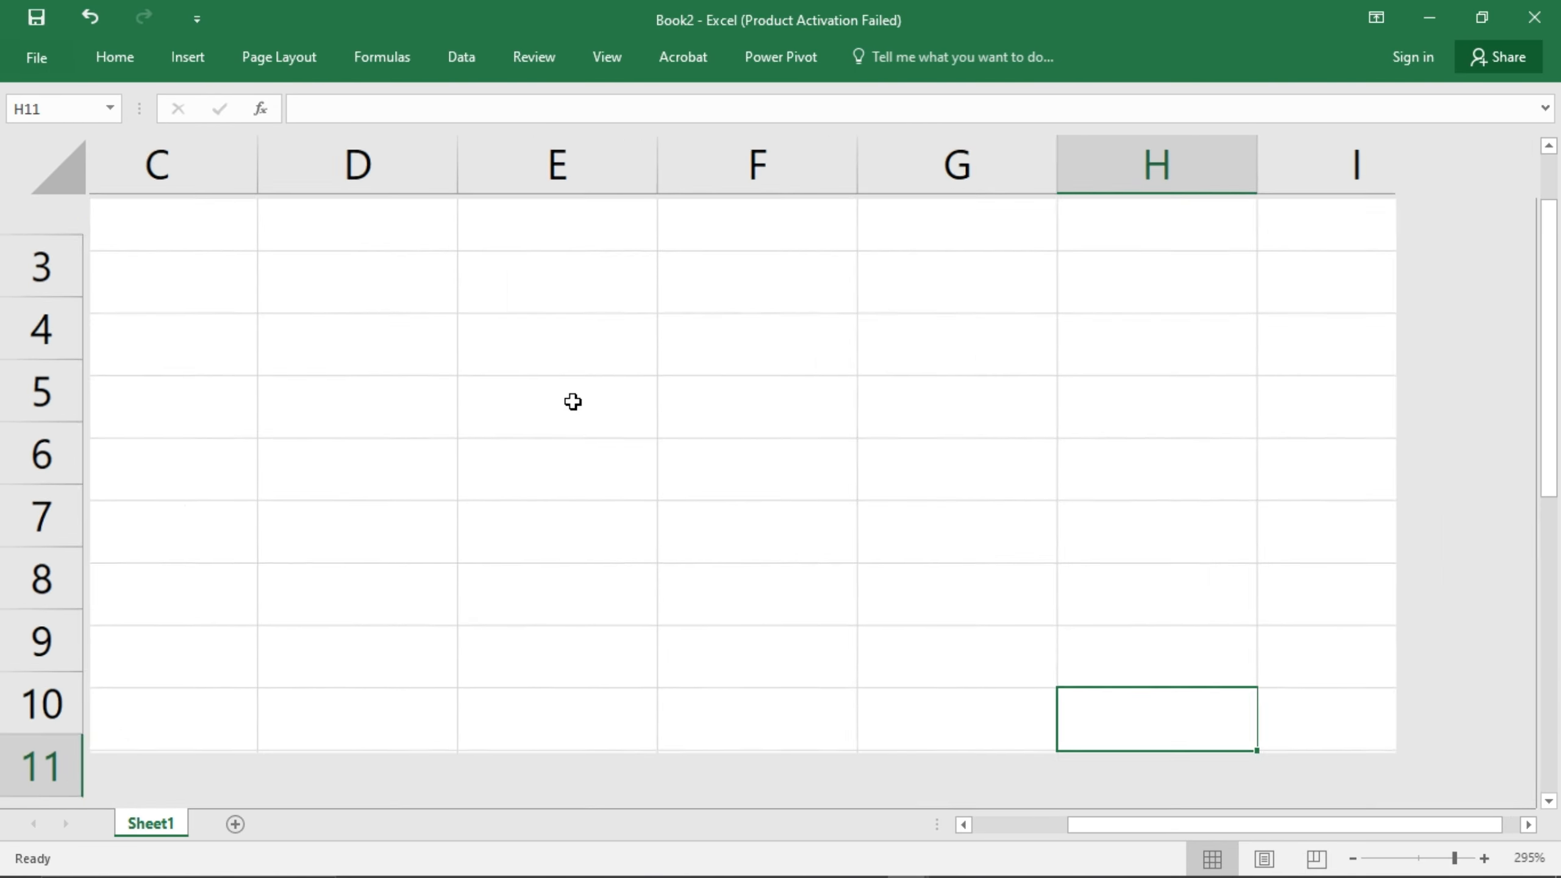
{"action": "scroll", "coordinate": [573, 400], "scroll_direction": "up", "scroll_amount": 2}
{"action": "left_click", "coordinate": [370, 367]}
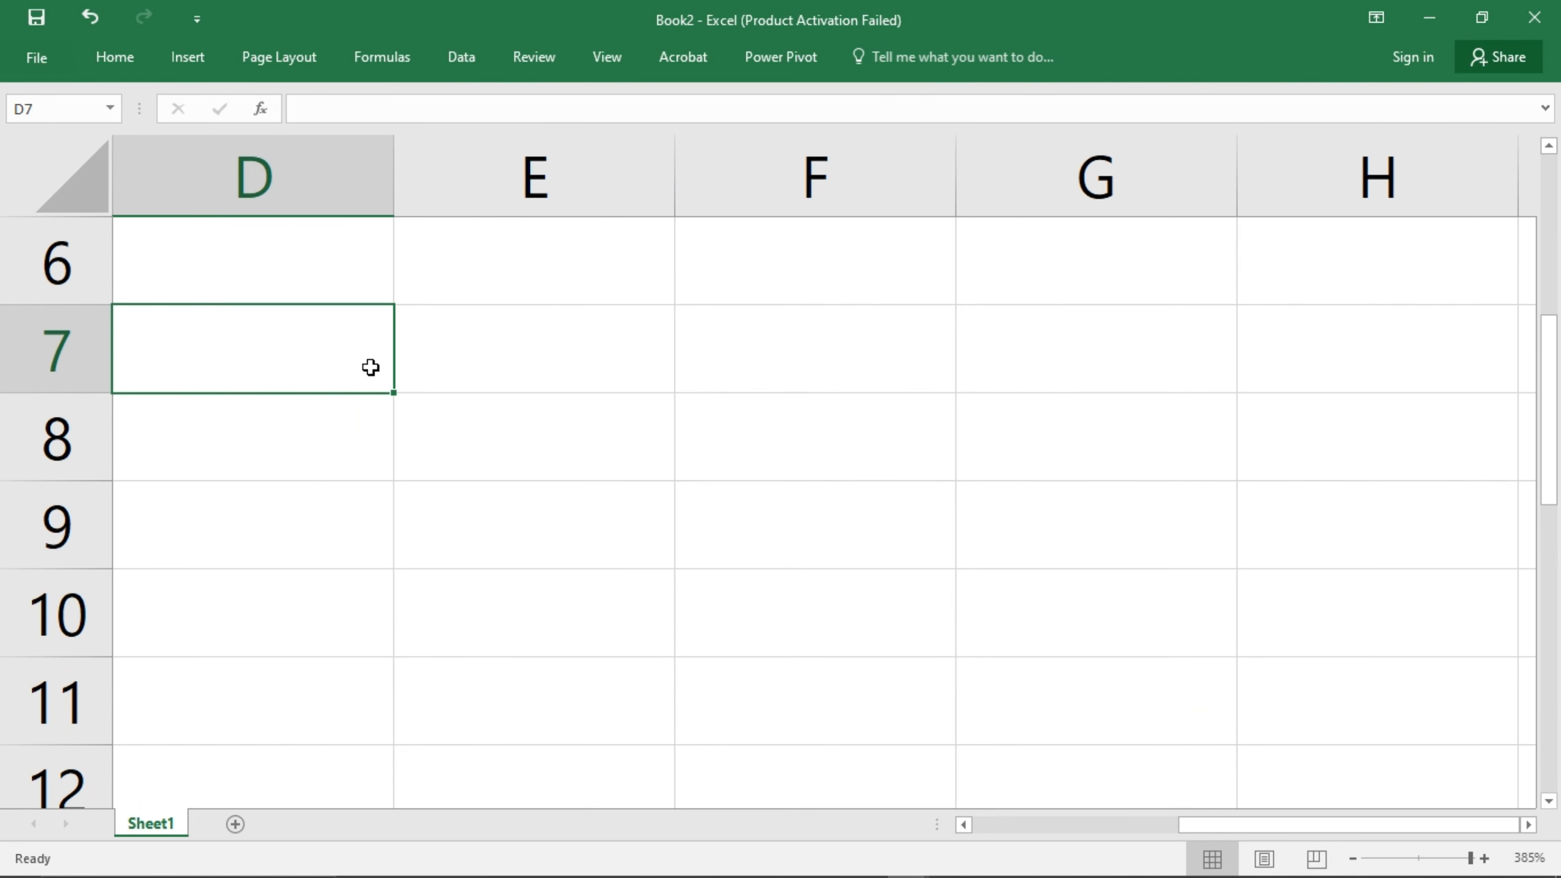
{"action": "type", "text": "22"}
{"action": "key", "text": "ctrl+Return"}
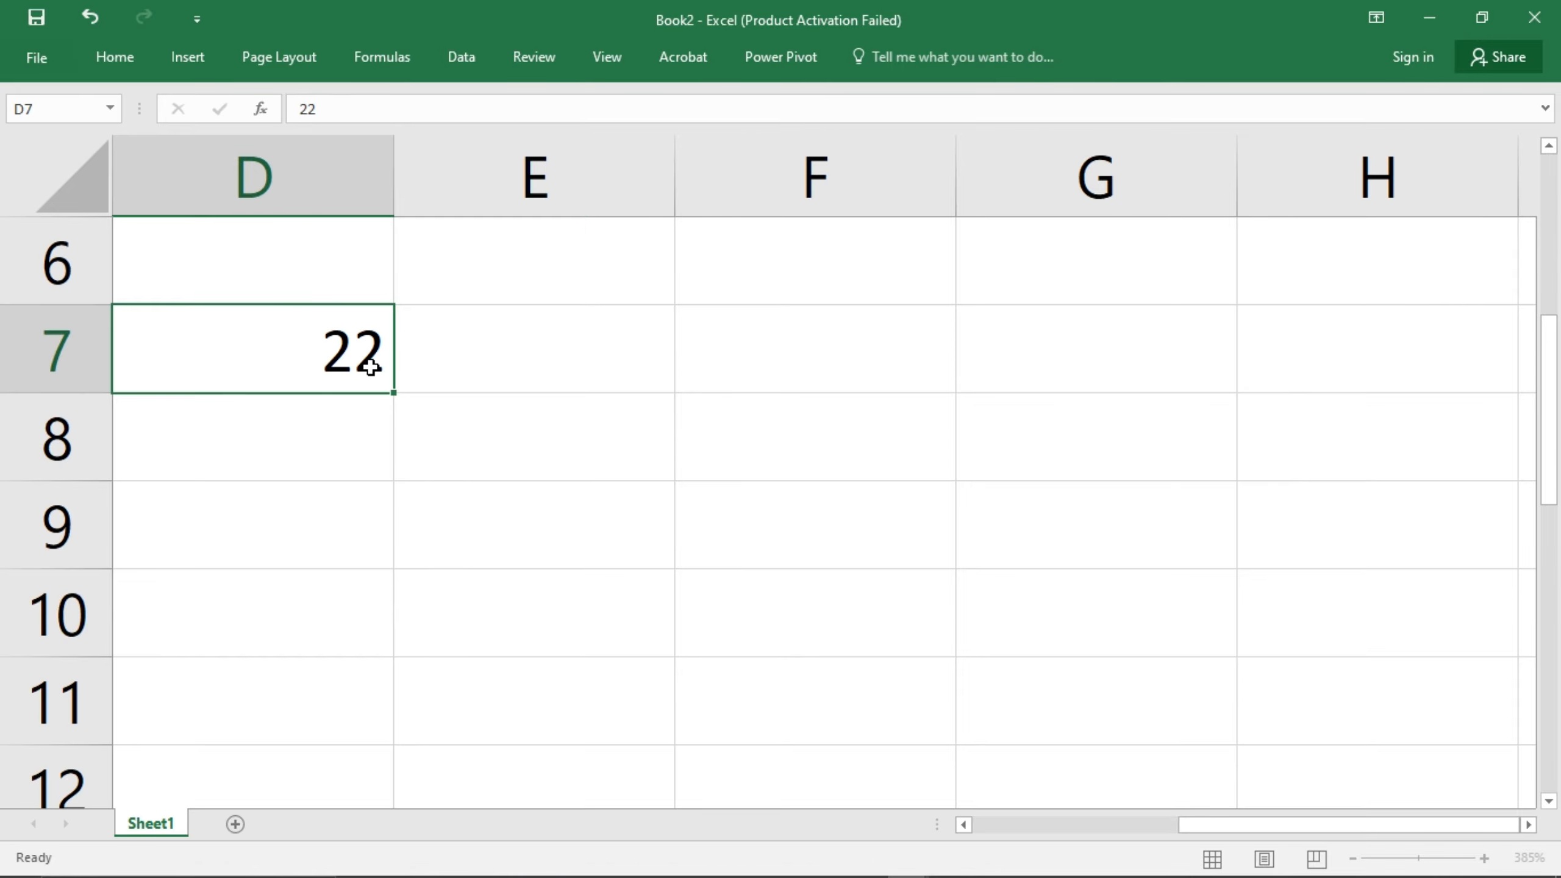
{"action": "key", "text": "Tab"}
{"action": "type", "text": "44"}
{"action": "key", "text": "Tab"}
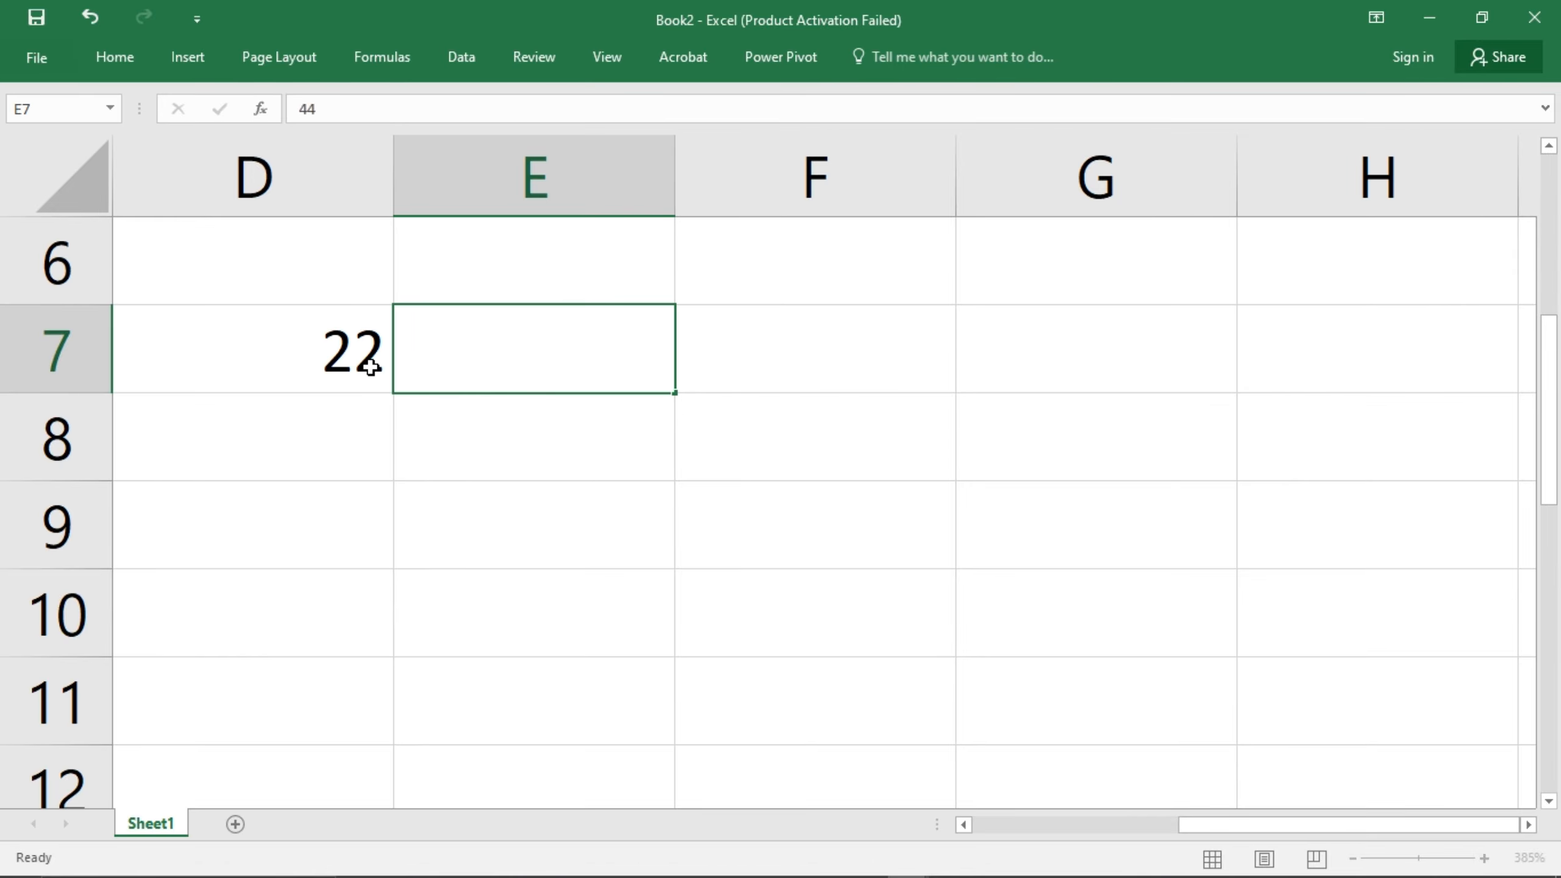